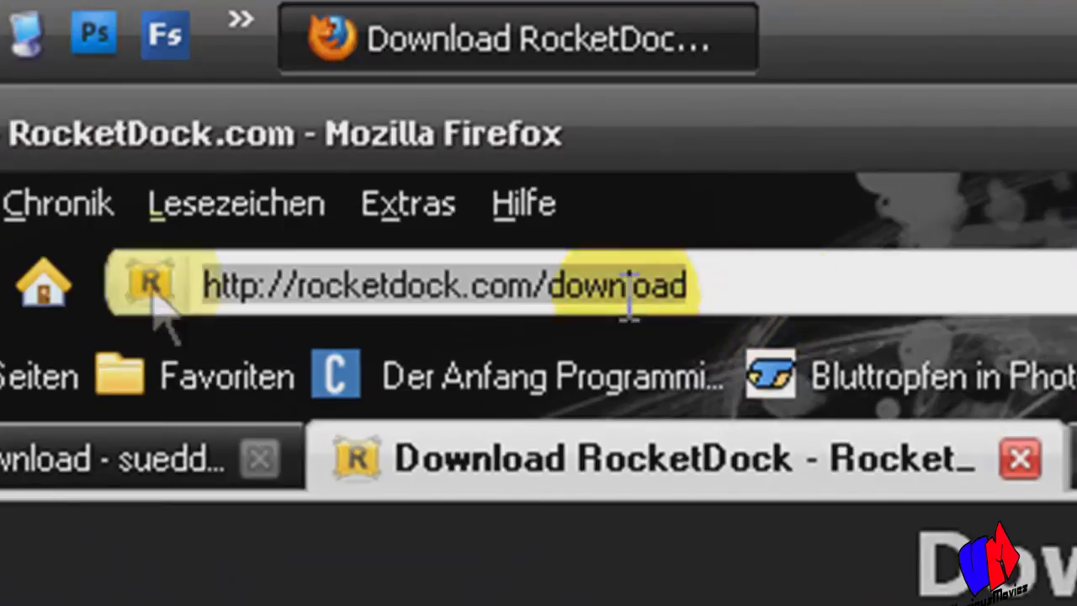
Start the RocketDock download from rocketdock.com/download and cancel saving RocketDock-v1.3.5.exe.
left_click(768, 291)
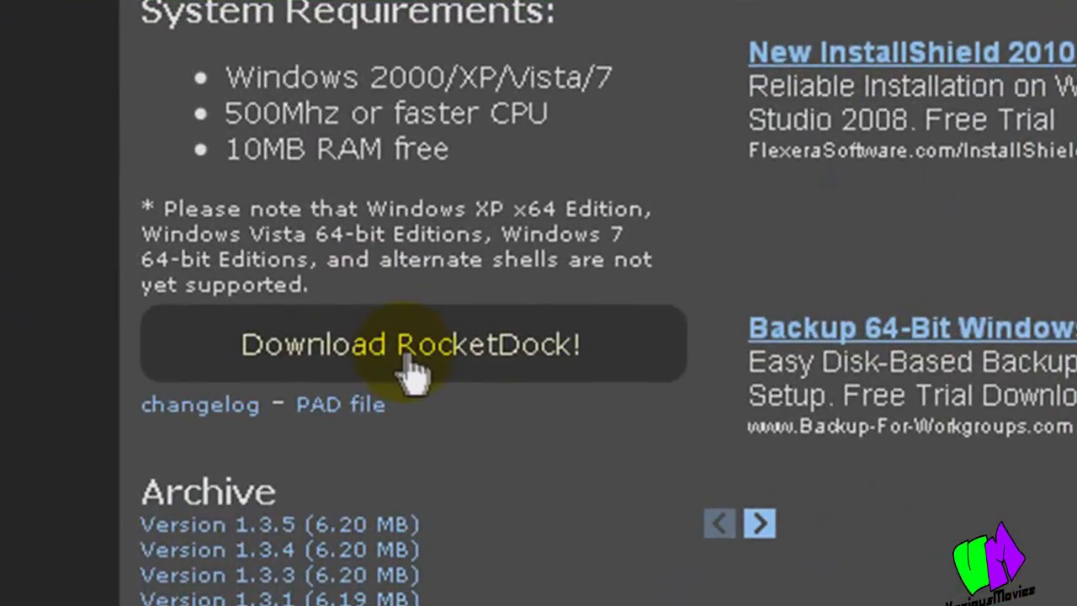
left_click(412, 353)
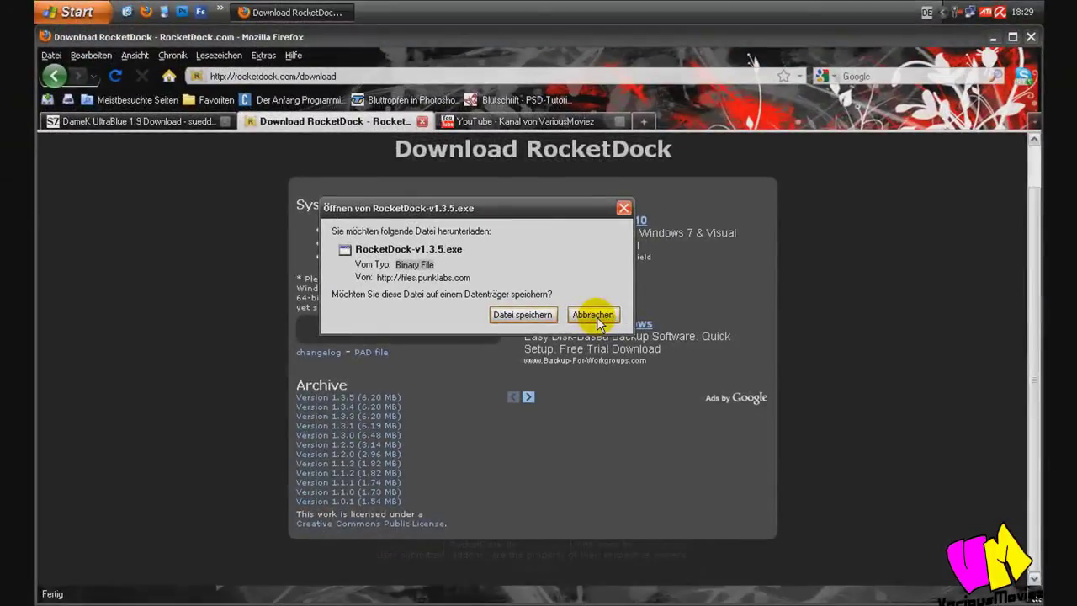
left_click(596, 315)
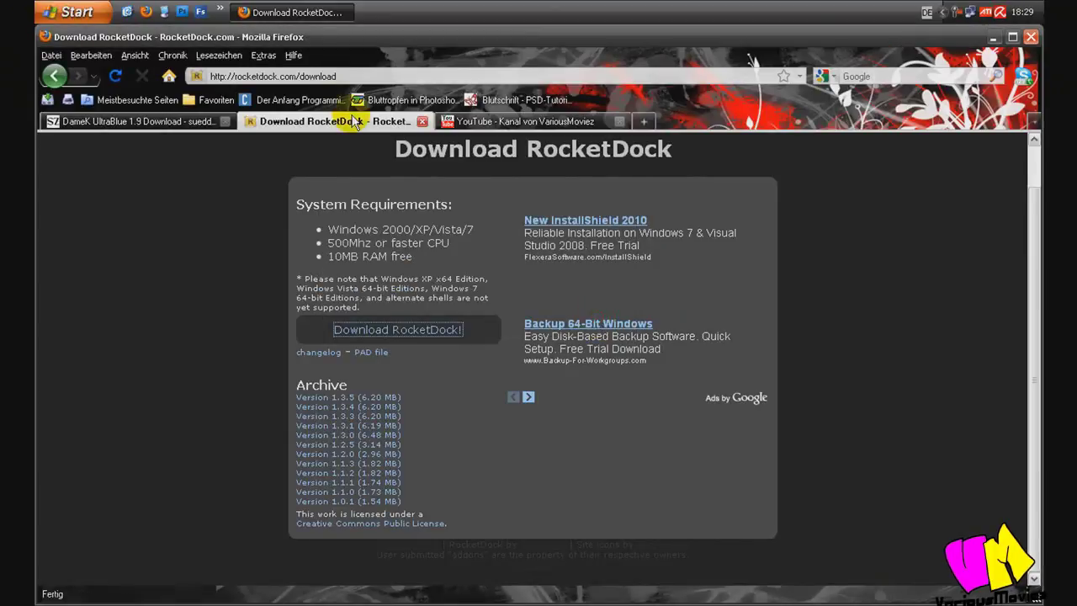
Minimize the browser and move the RocketDock-v1.3.5.exe installer icon slightly higher on the desktop.
left_click(267, 14)
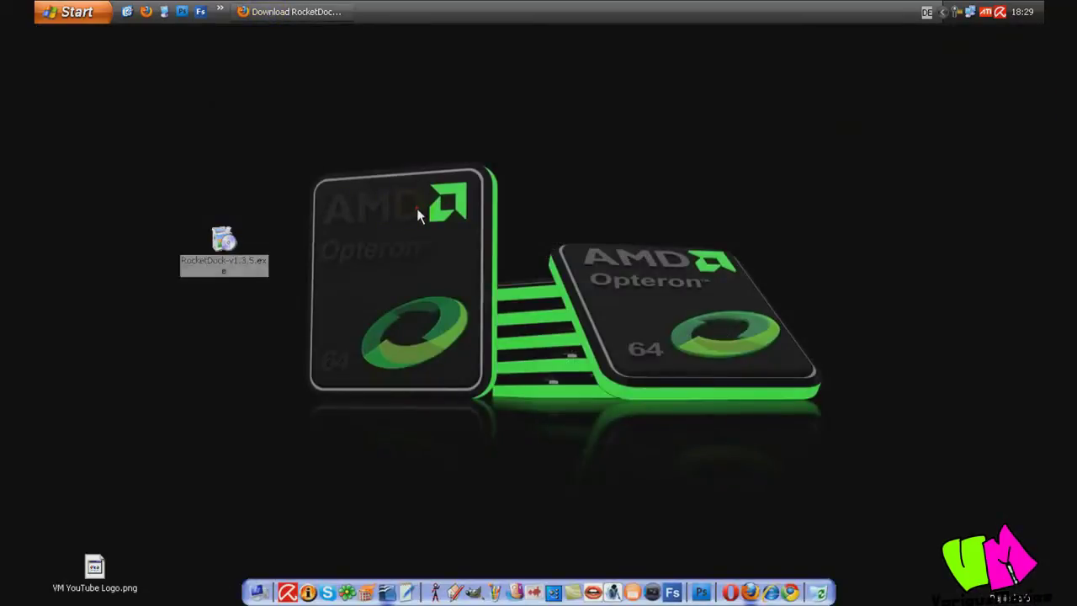
left_click(416, 208)
left_click_drag(223, 241, 226, 178)
left_click(298, 138)
left_click_drag(163, 143, 275, 244)
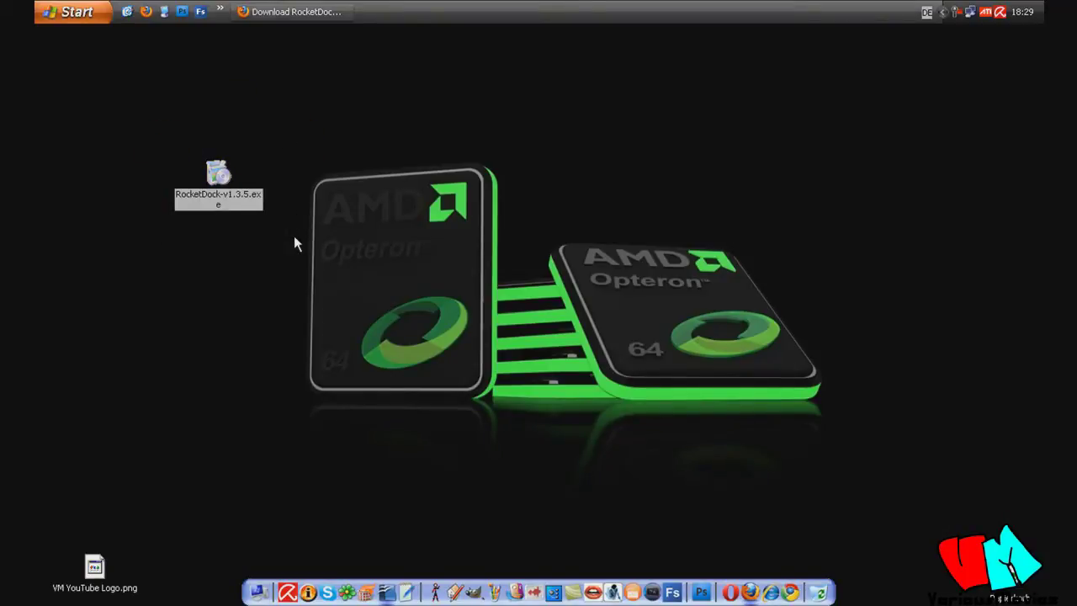
left_click(316, 275)
Run the RocketDock-v1.3.5.exe installer, allow it past the security warning and use Deutsch as the setup language.
double_click(218, 175)
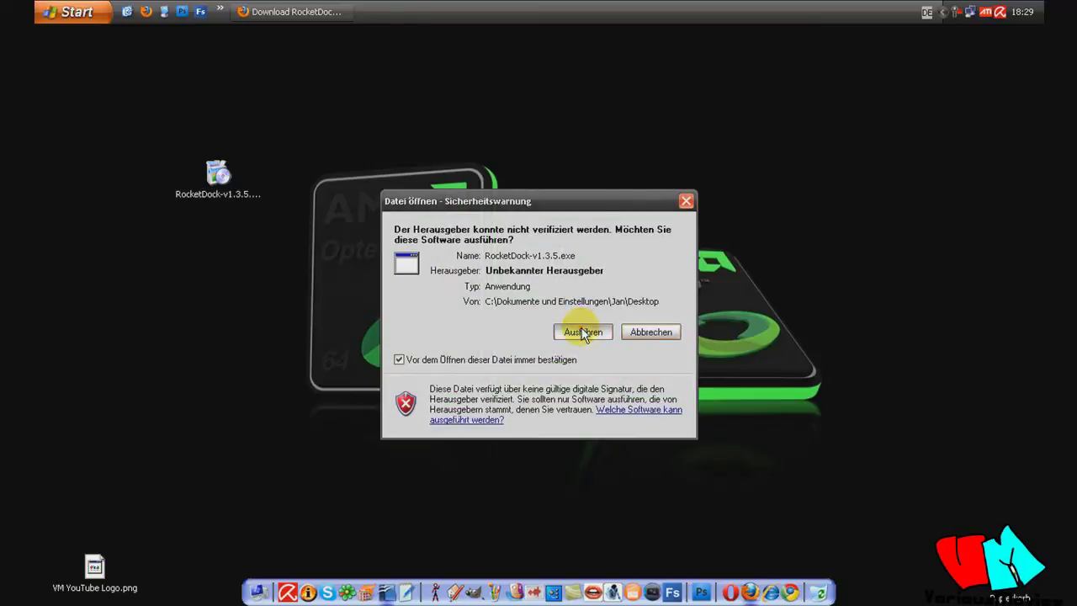
left_click(584, 333)
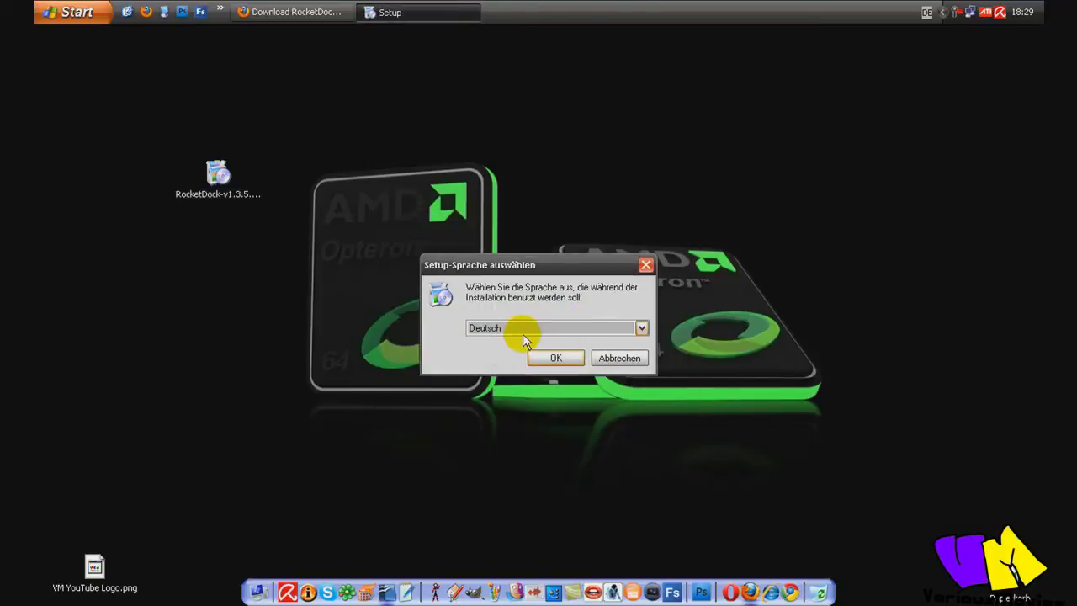
left_click(562, 359)
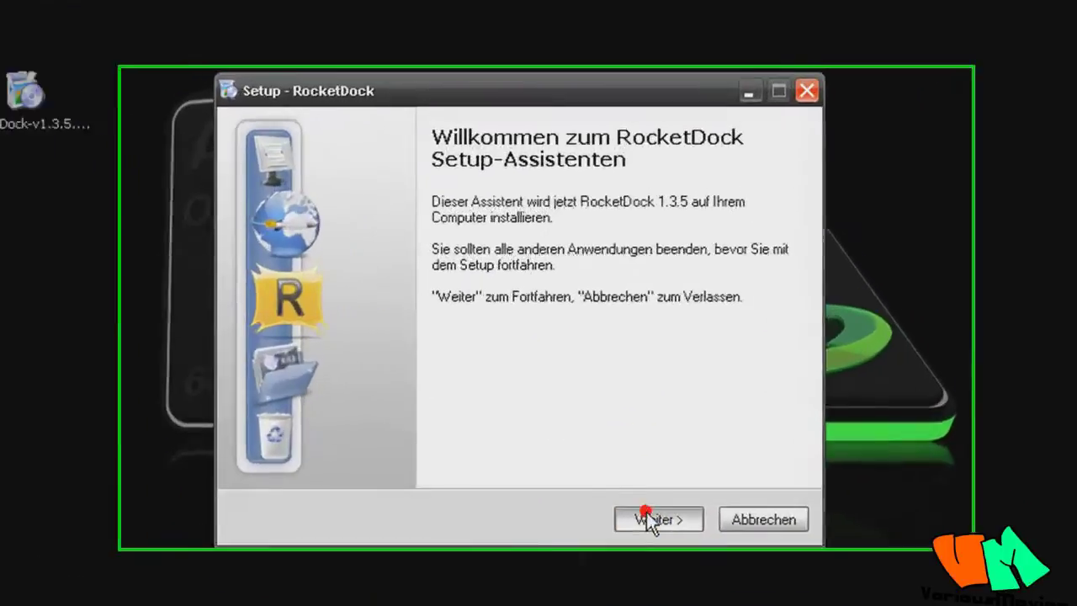
Accept the license agreement in the RocketDock setup and keep C:\Programme\RocketDock as the target folder.
left_click(623, 450)
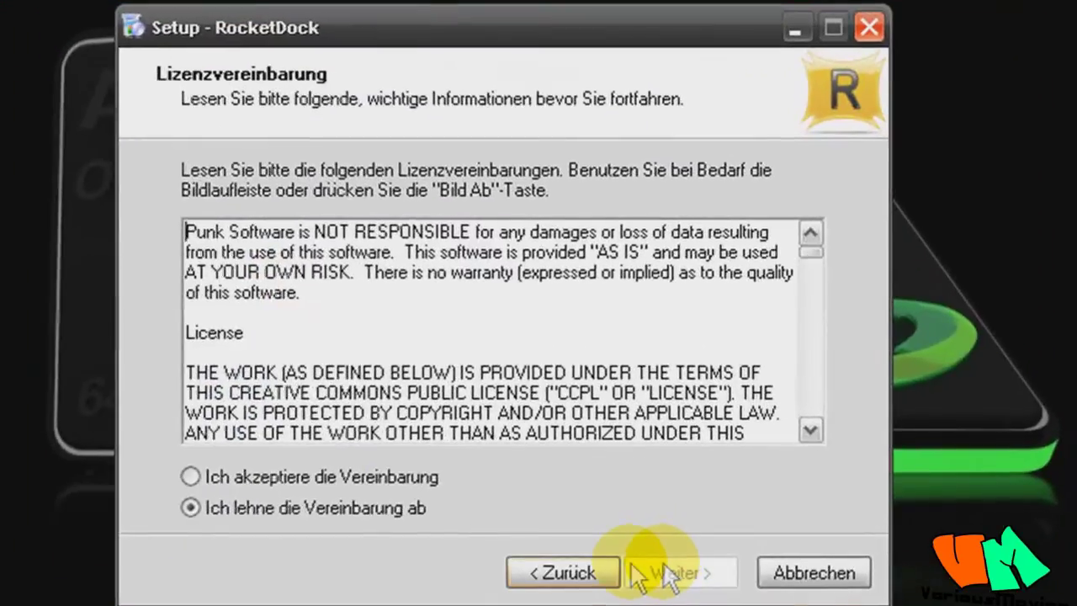
left_click(358, 473)
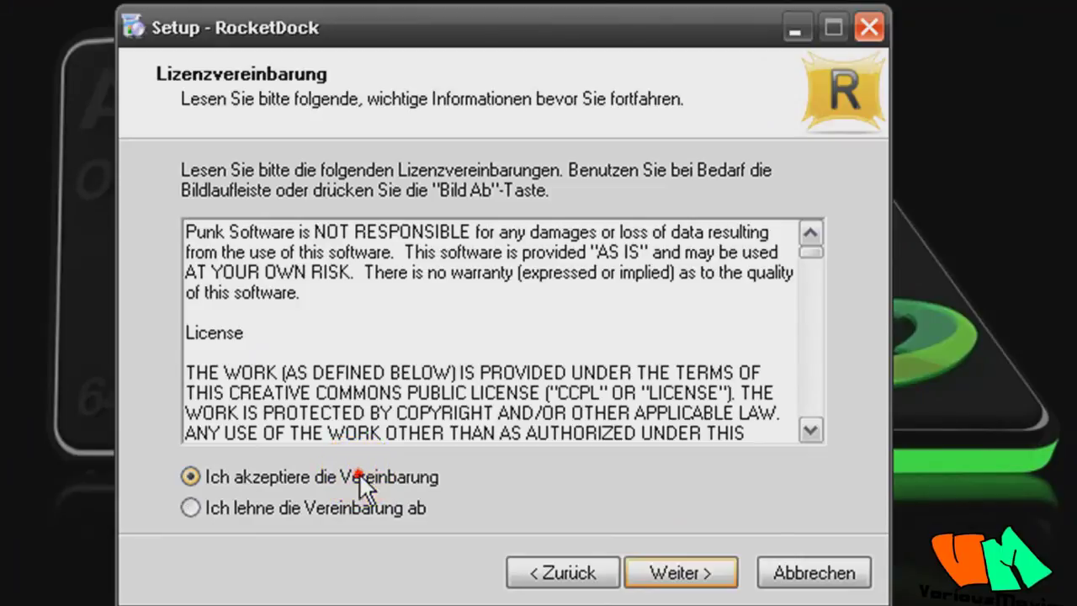
left_click(697, 575)
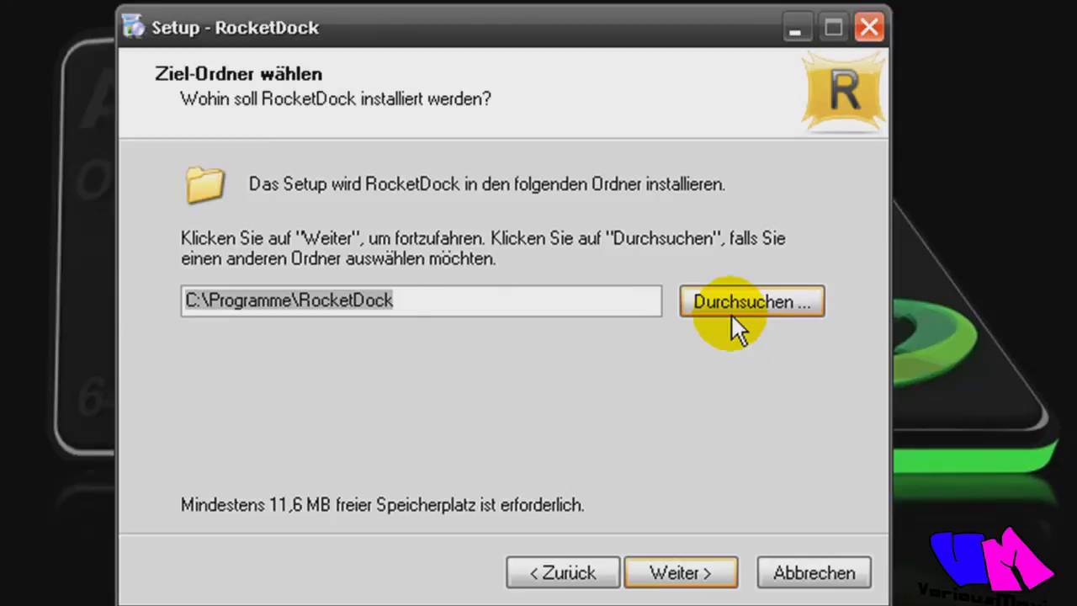
left_click(704, 585)
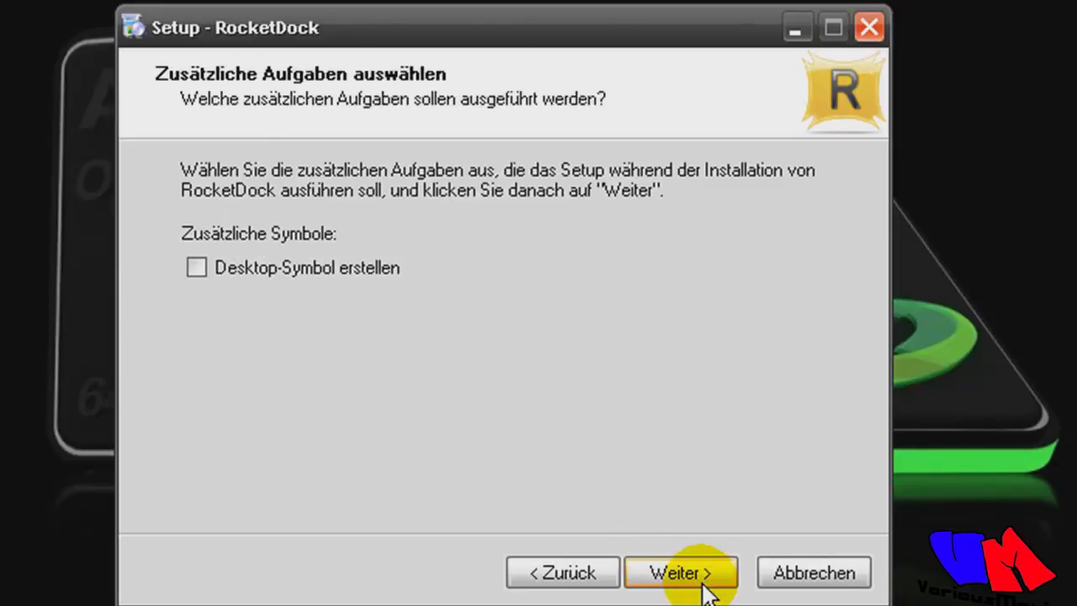
Enable the desktop icon option, install RocketDock and finish the setup wizard.
left_click(258, 269)
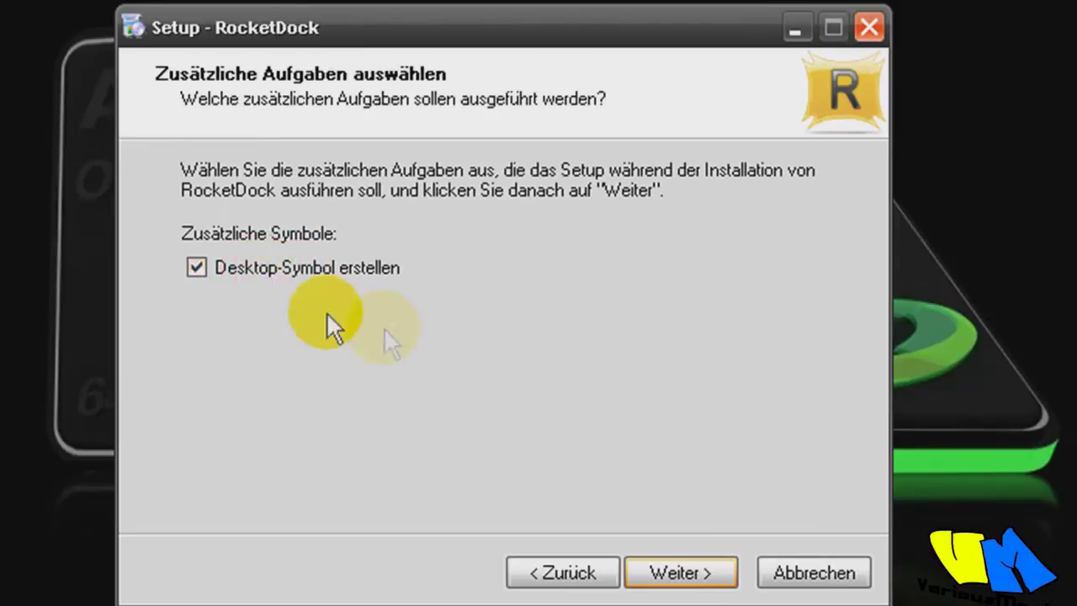
left_click(681, 571)
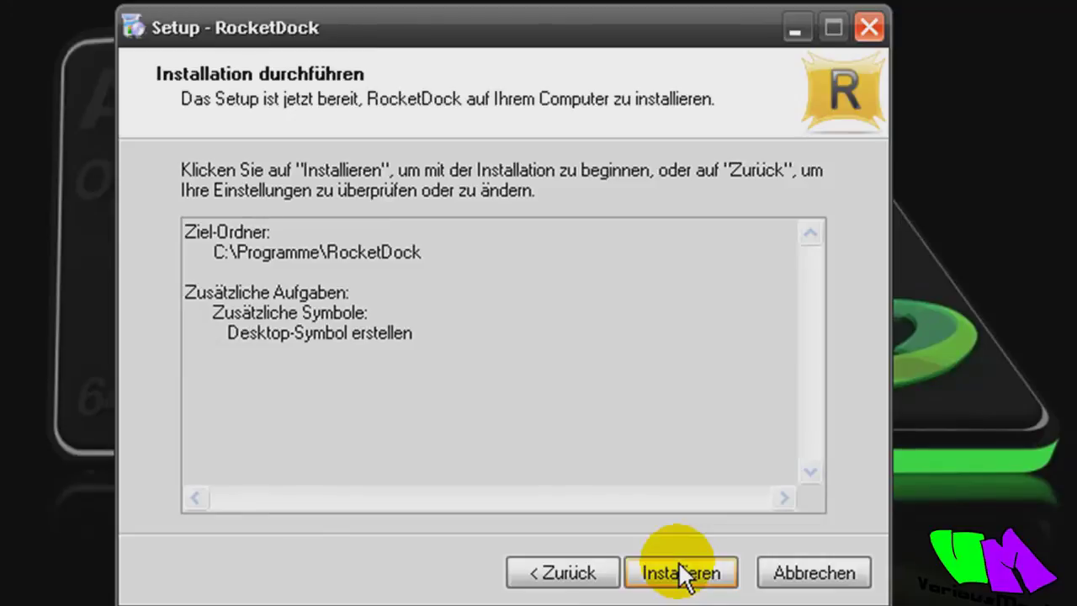
left_click(680, 571)
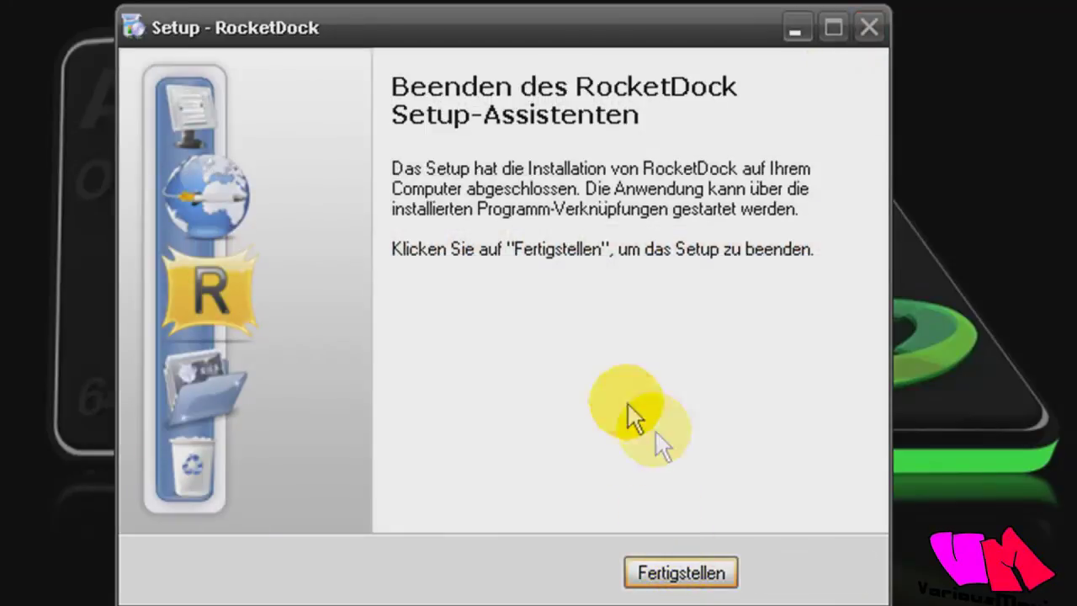
left_click(693, 572)
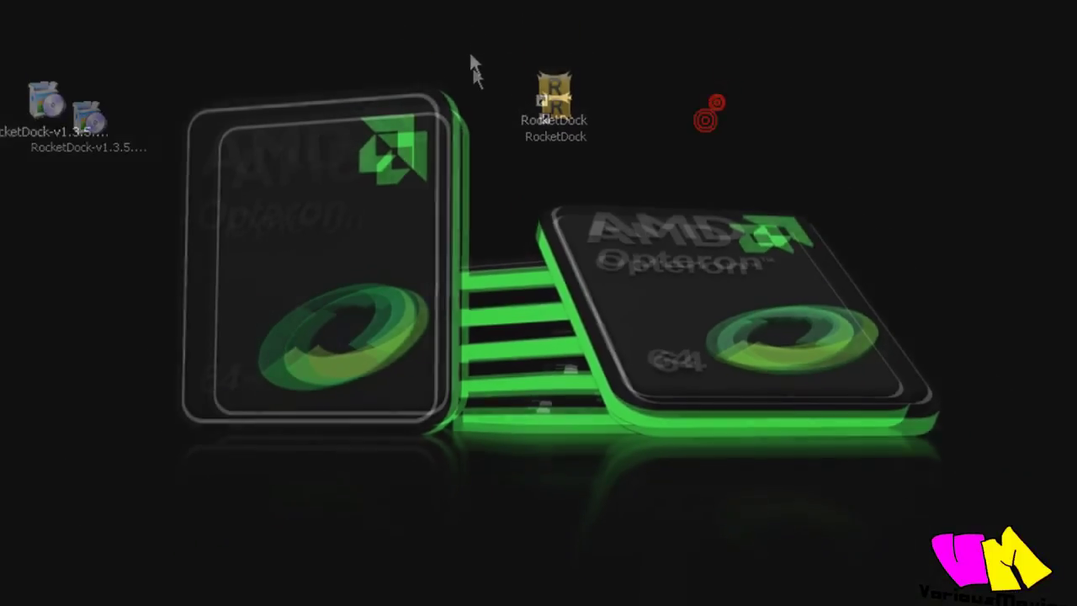
Launch RocketDock from its new desktop shortcut.
left_click_drag(426, 0, 724, 163)
left_click_drag(651, 243, 652, 242)
left_click_drag(490, 114, 621, 103)
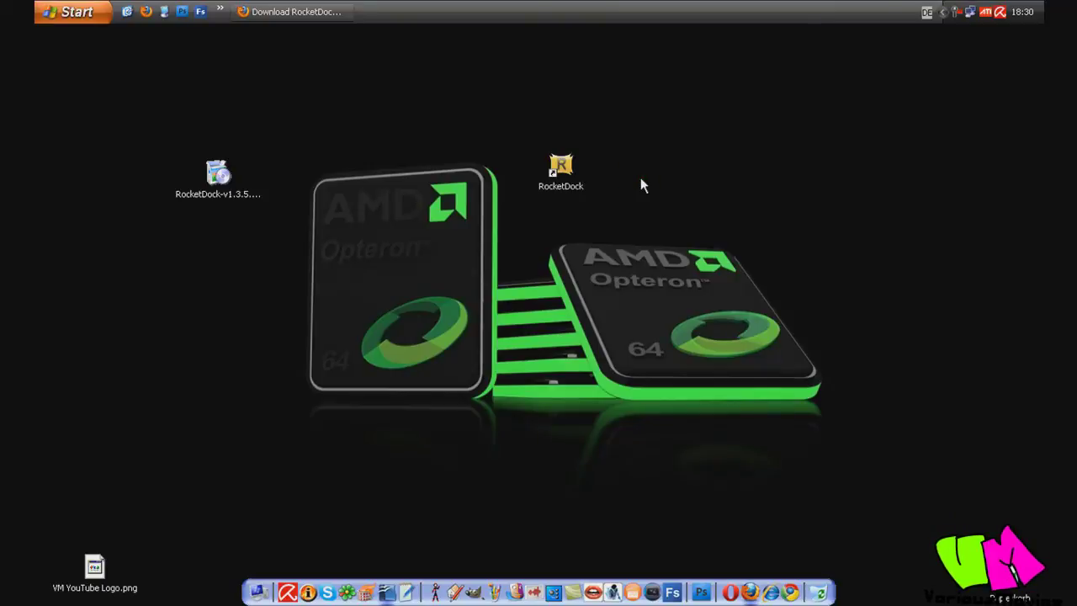
double_click(557, 167)
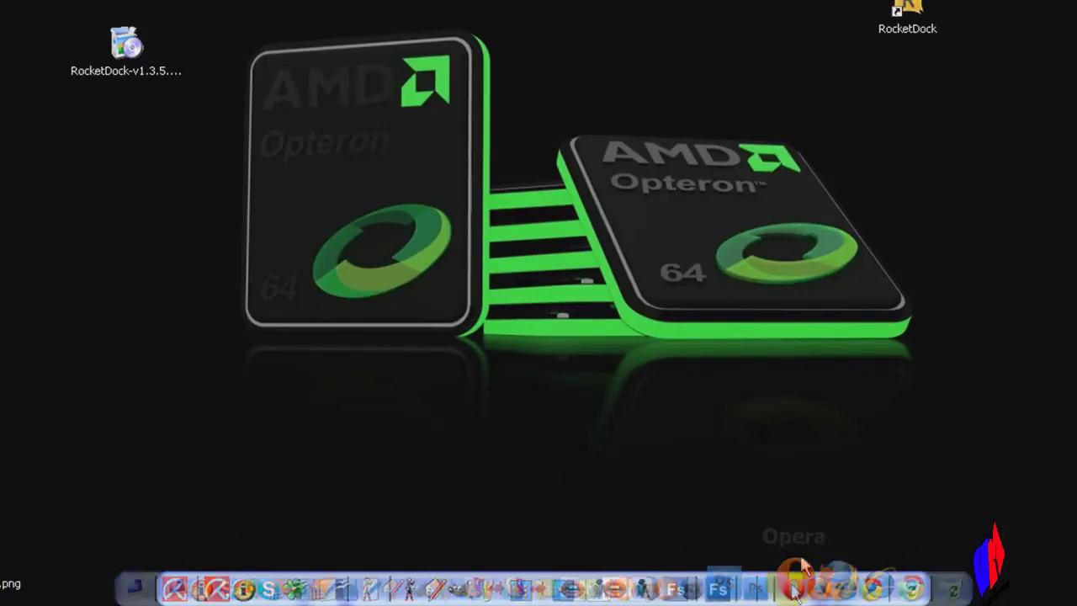
Move the existing dock to the right screen edge and the new RocketDock to the bottom edge.
right_click(774, 589)
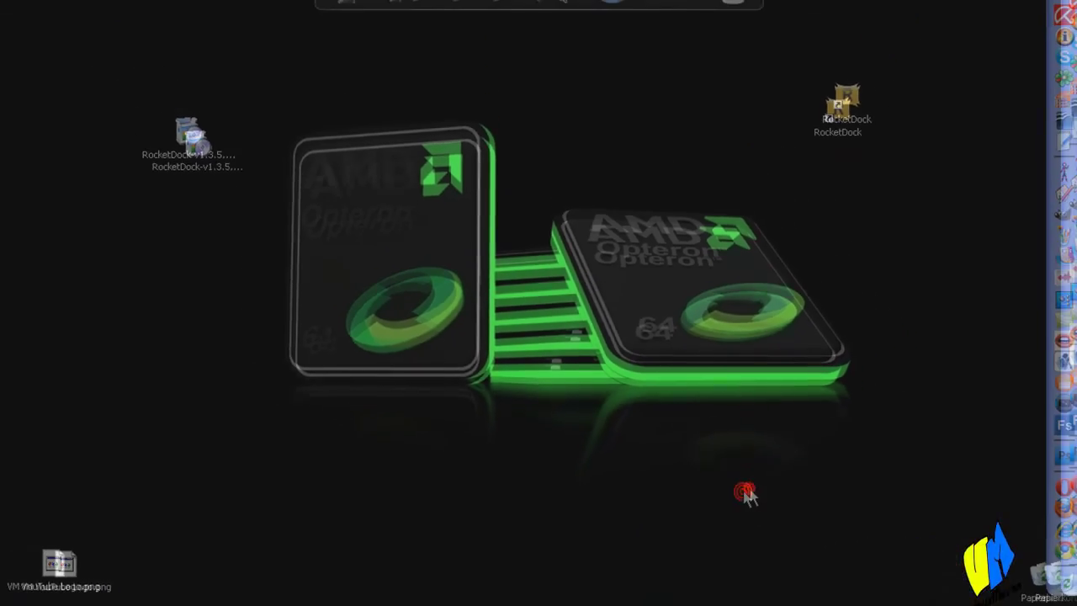
right_click(619, 8)
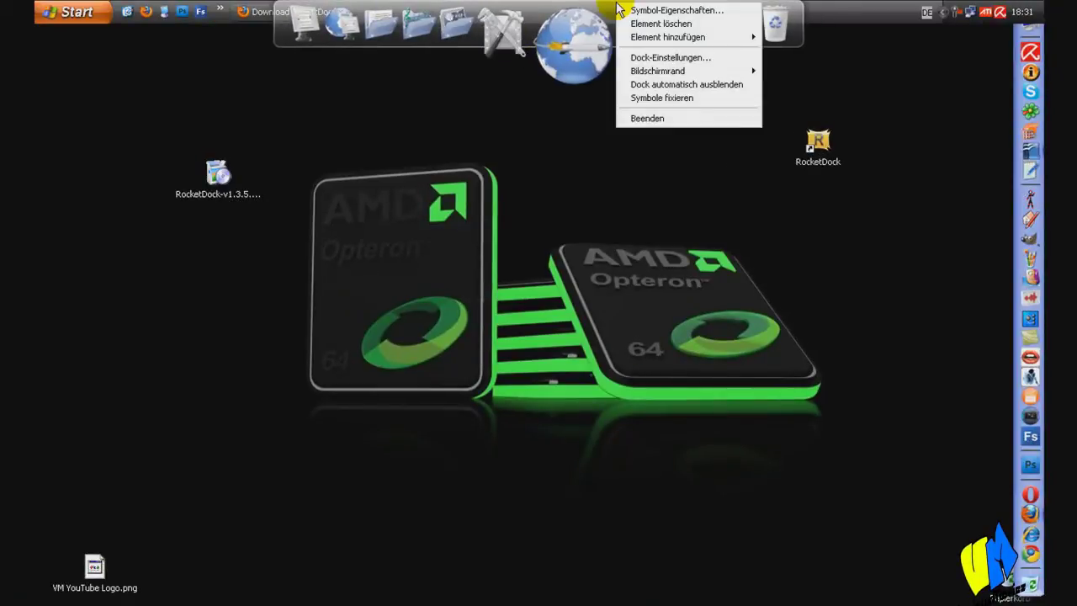
mouse_move(708, 73)
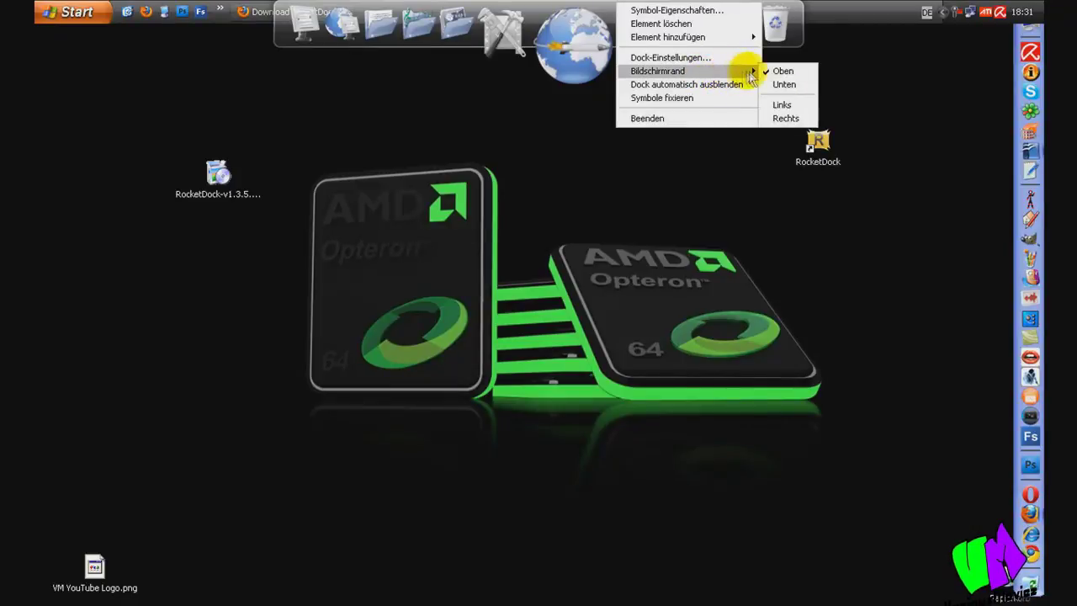
left_click(784, 84)
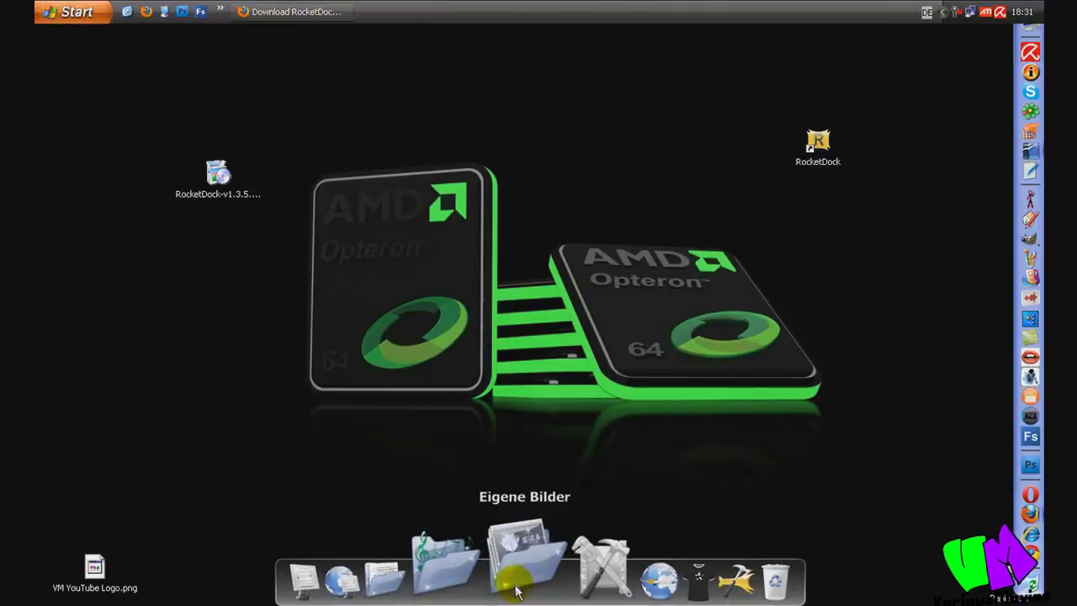
Try the dock shortcuts by opening Arbeitsplatz, Netzwerkumgebung and Systemsteuerung, and close all their windows.
left_click(364, 570)
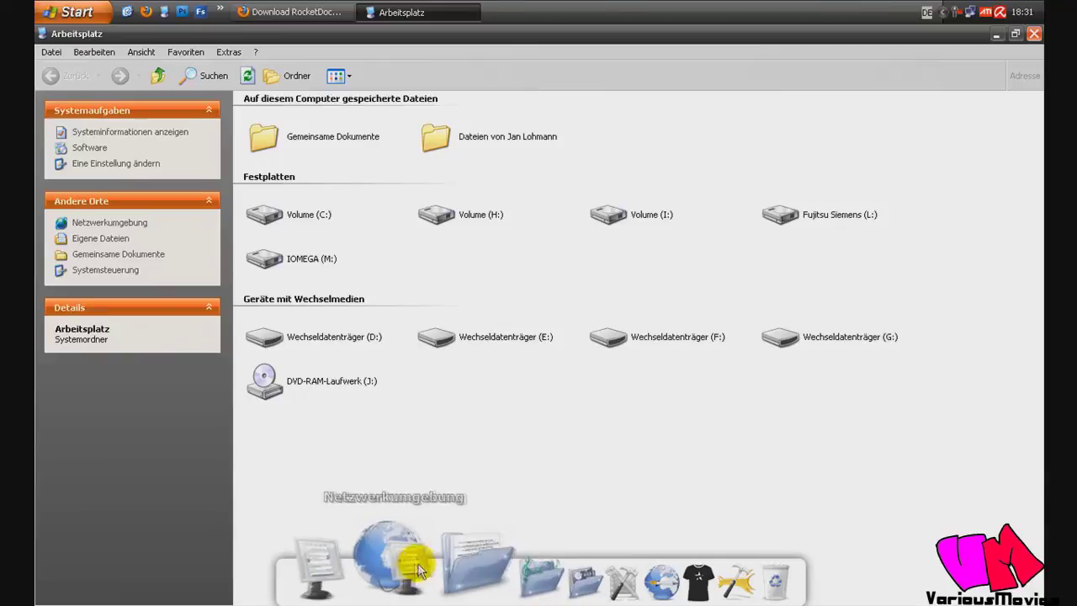
left_click(413, 570)
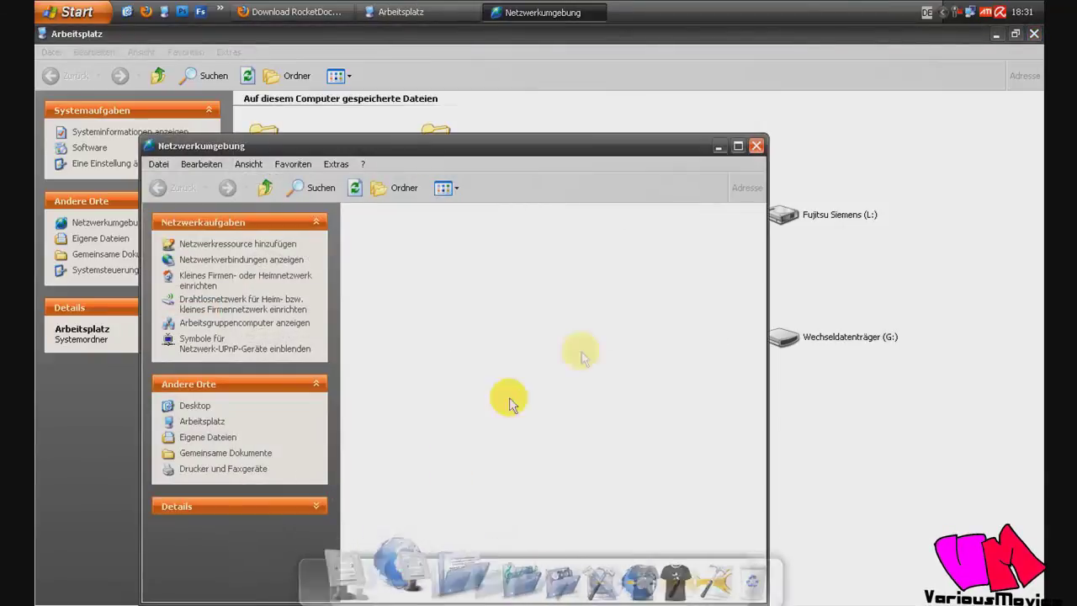
left_click(758, 146)
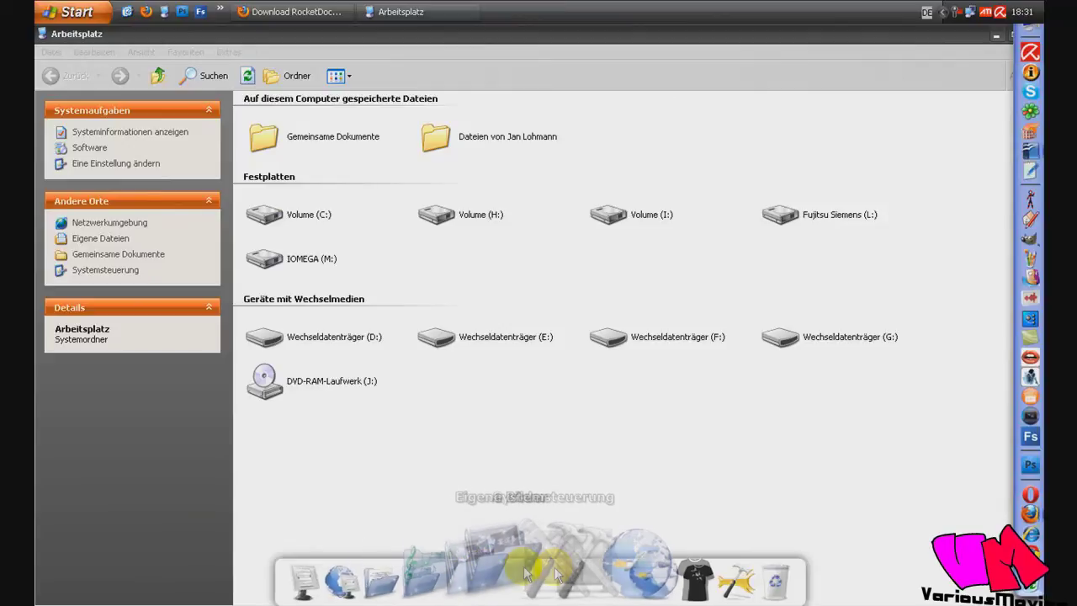
left_click(562, 571)
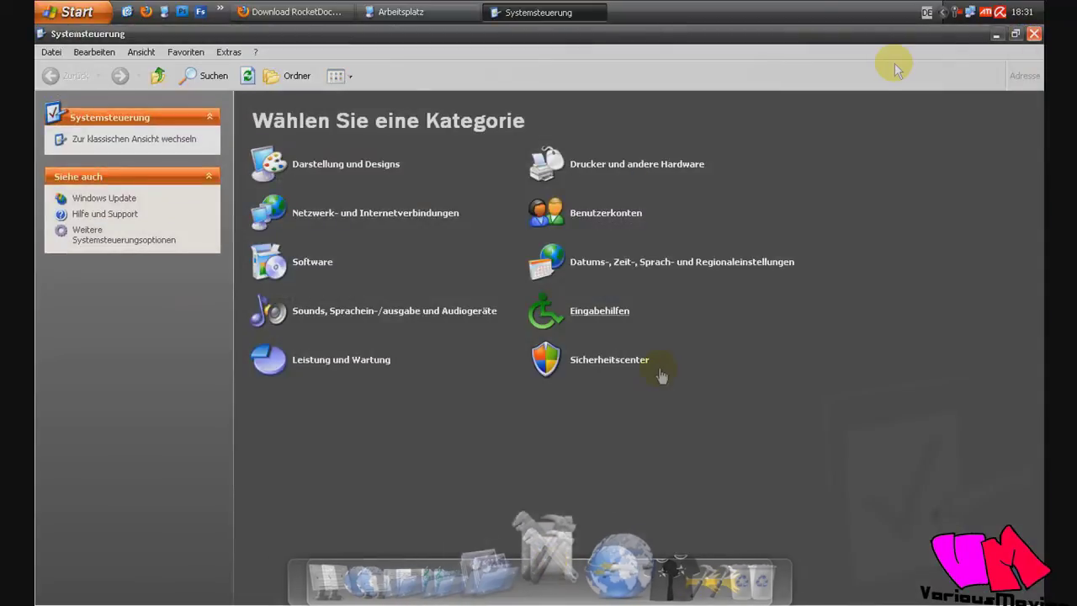
left_click(905, 35)
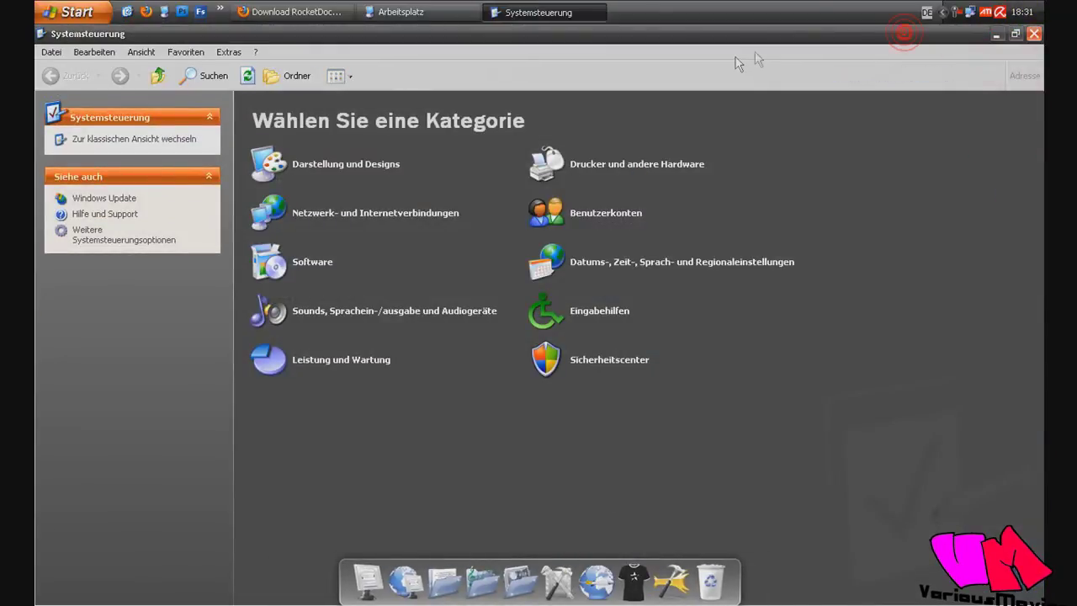
left_click(1032, 35)
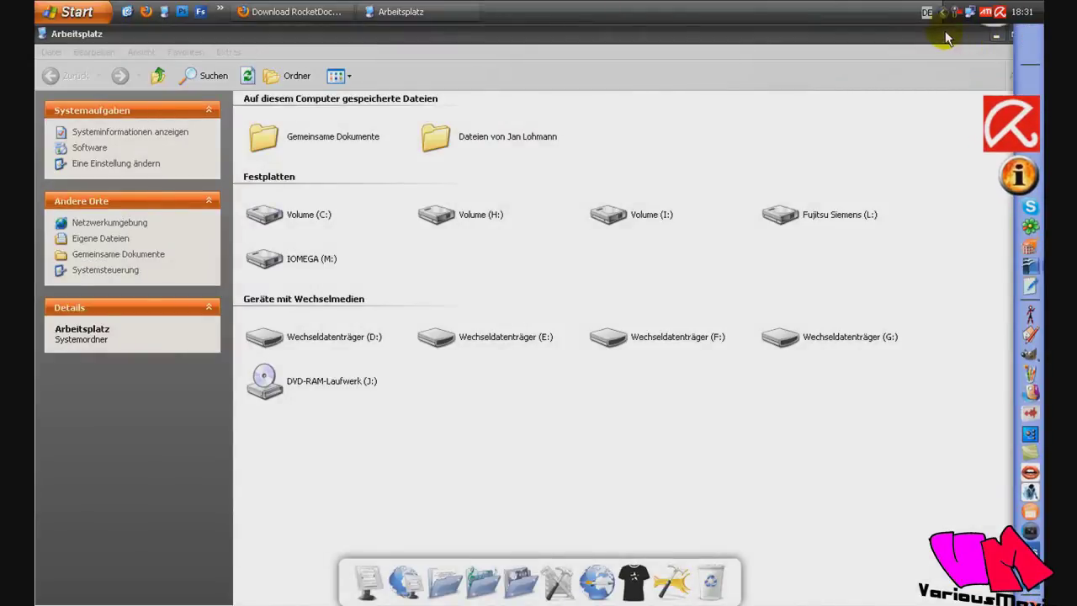
left_click(1029, 37)
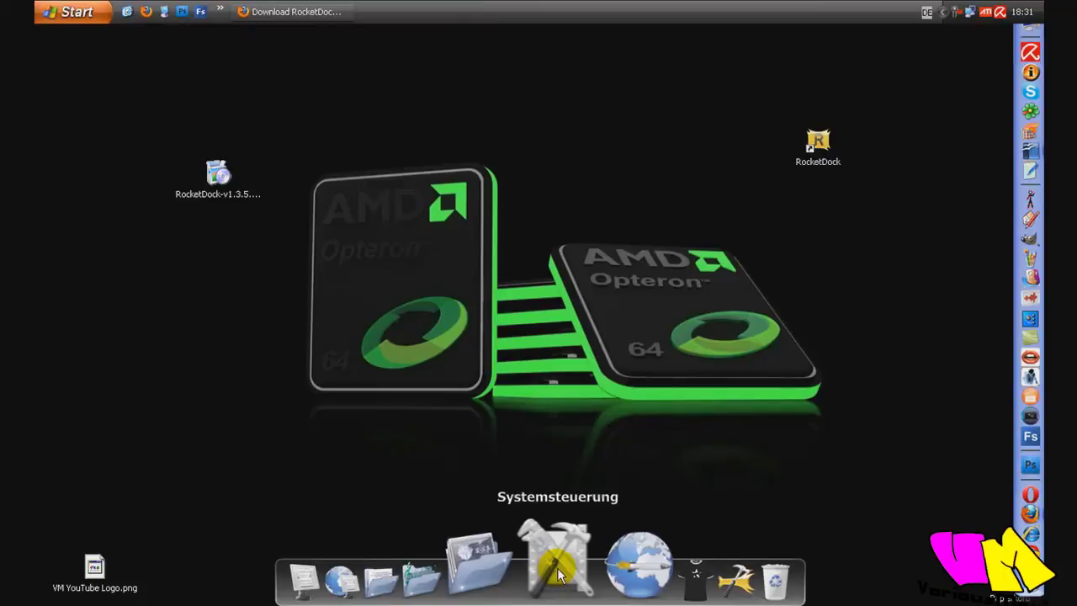
Remove the globe-with-plug icon from the dock.
mouse_move(594, 577)
left_mouse_down()
mouse_move(562, 371)
mouse_move(601, 589)
left_mouse_up()
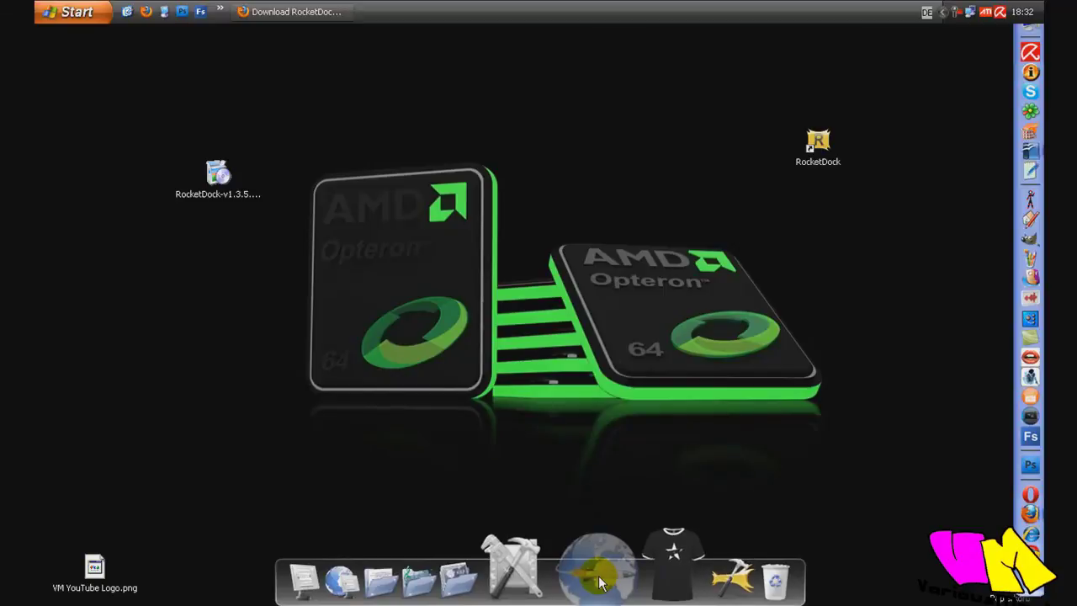
left_click_drag(600, 580, 599, 422)
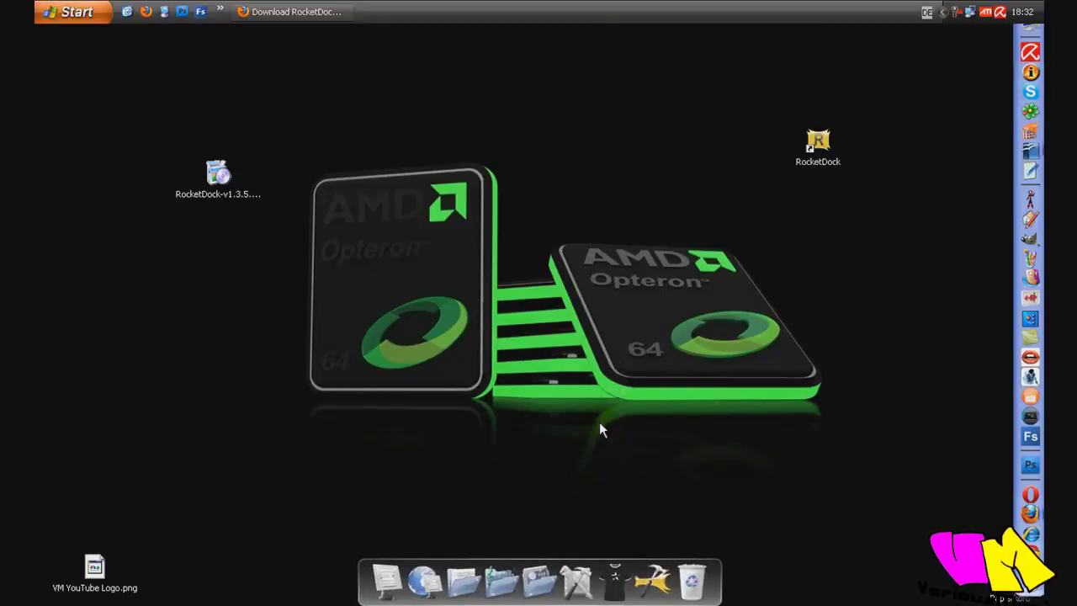
Open the dock settings and enable "RocketDock mit Windows starten".
left_click(657, 573)
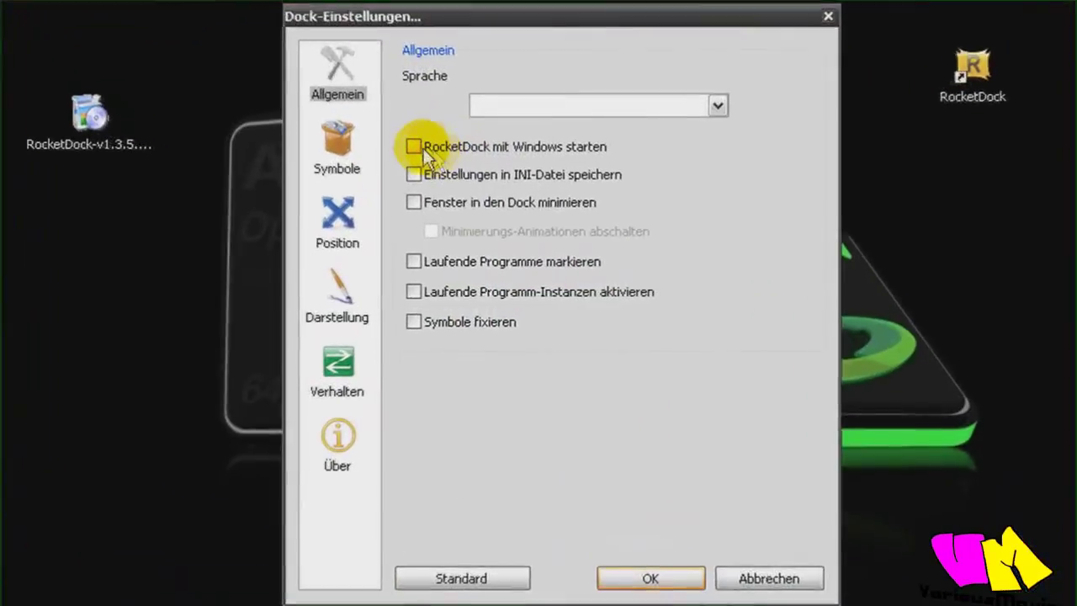
left_click(440, 195)
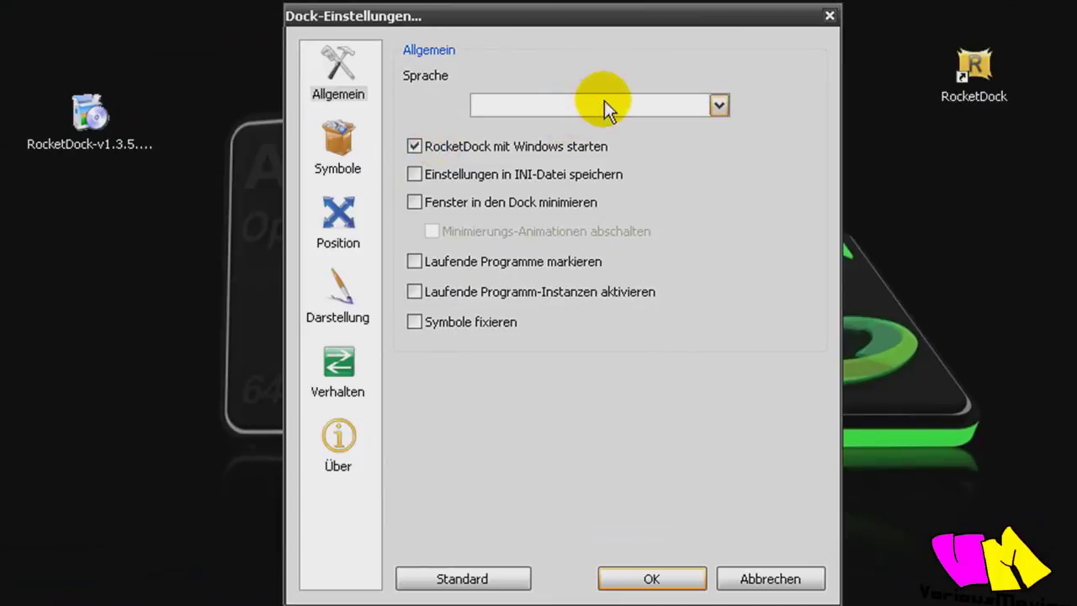
Choose Deutsch as the dock's language from the list of available languages.
left_click(665, 111)
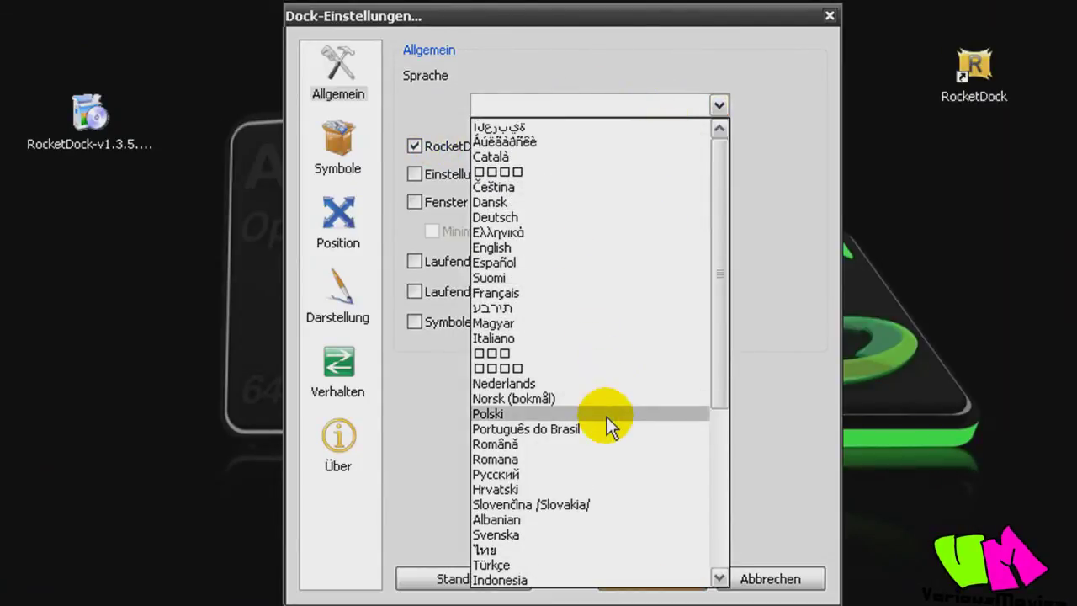
scroll(606, 429, "down", 3)
scroll(605, 460, "down", 3)
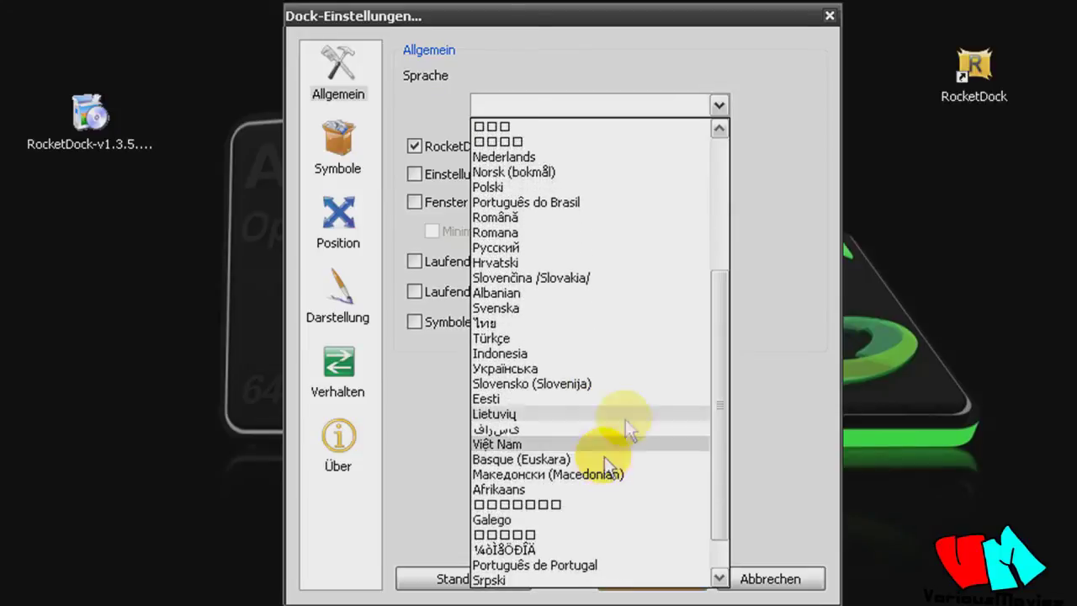
left_click(721, 354)
left_click_drag(720, 353, 720, 222)
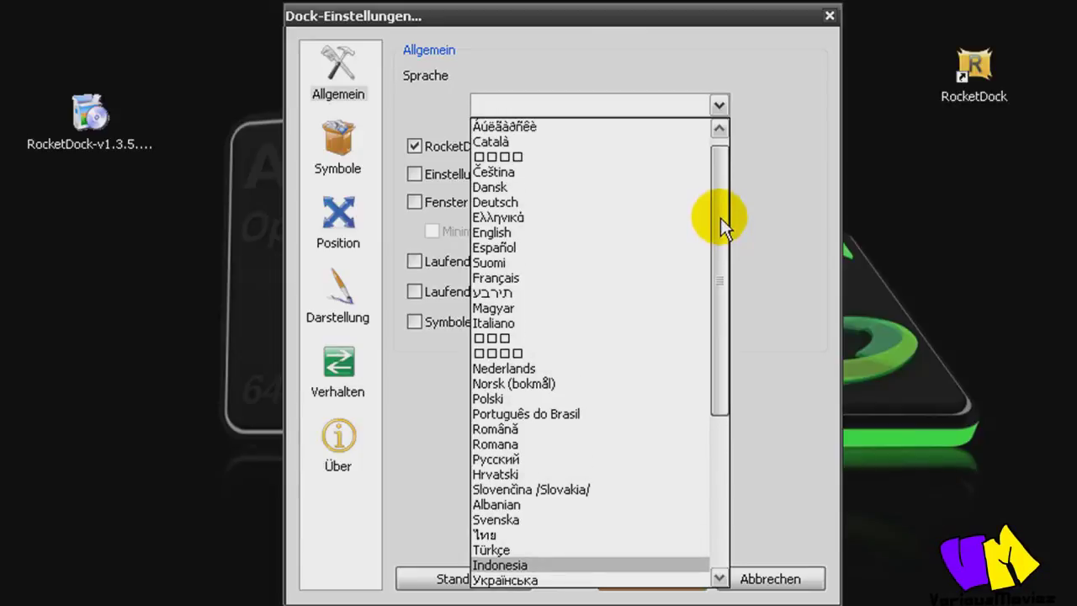
left_click_drag(720, 218, 720, 218)
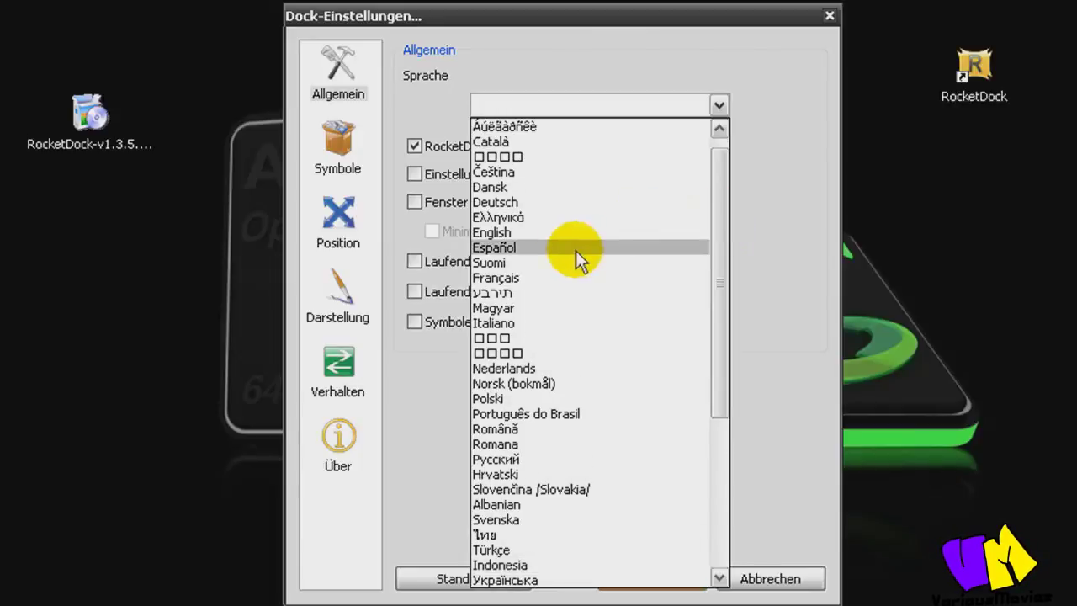
left_click(526, 204)
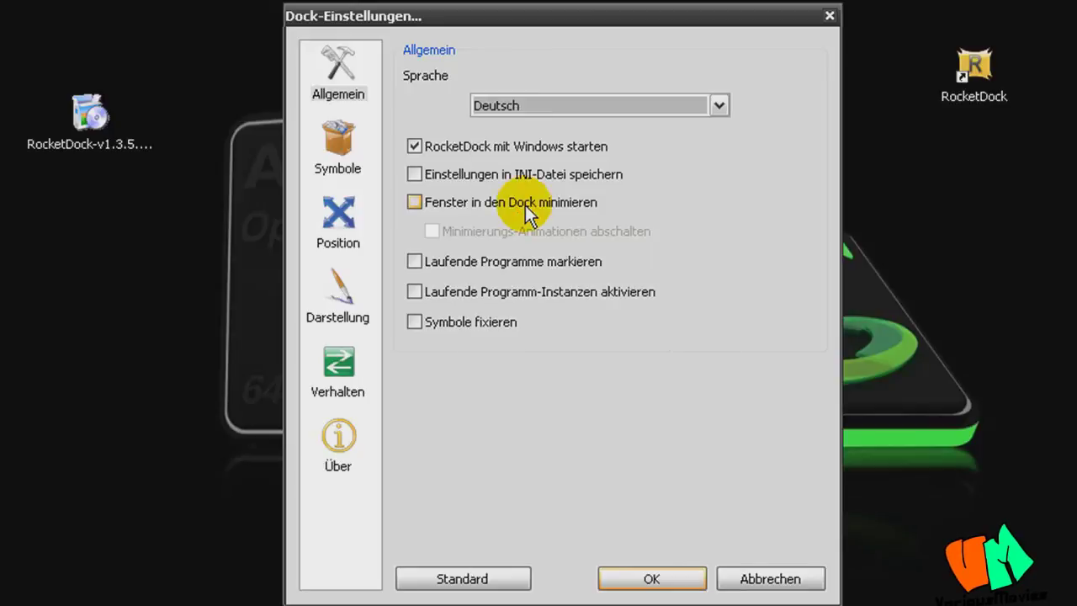
Open the Symbole settings and try the zoom effects "Zoom: Flach (gesamtes Dock zoomen)" and "Zoom: Plateau (Blase mit flacher Spitze)".
left_click(327, 159)
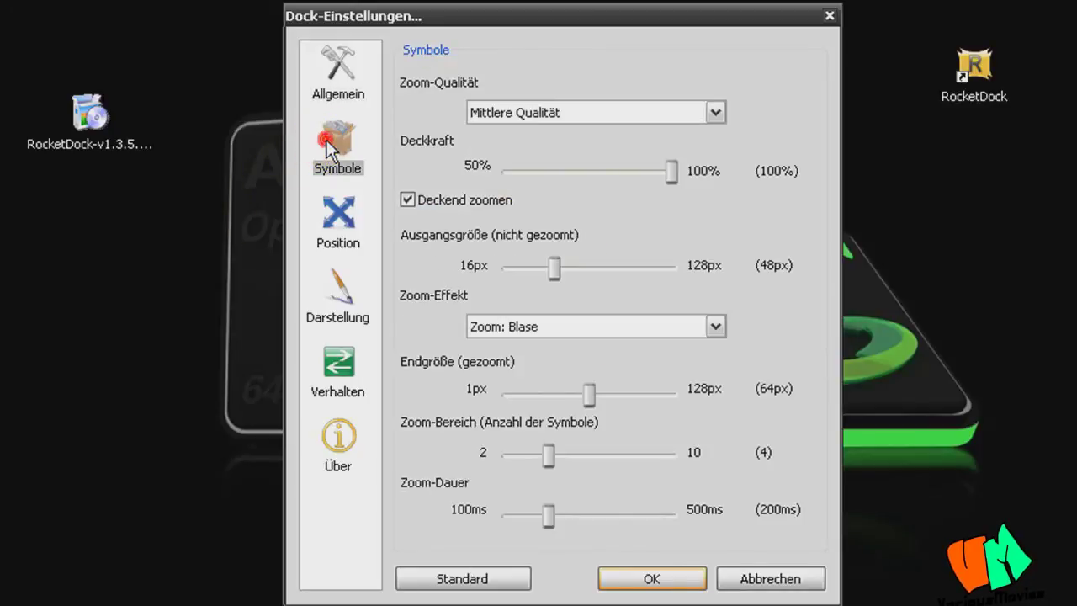
left_click(675, 120)
left_click(676, 115)
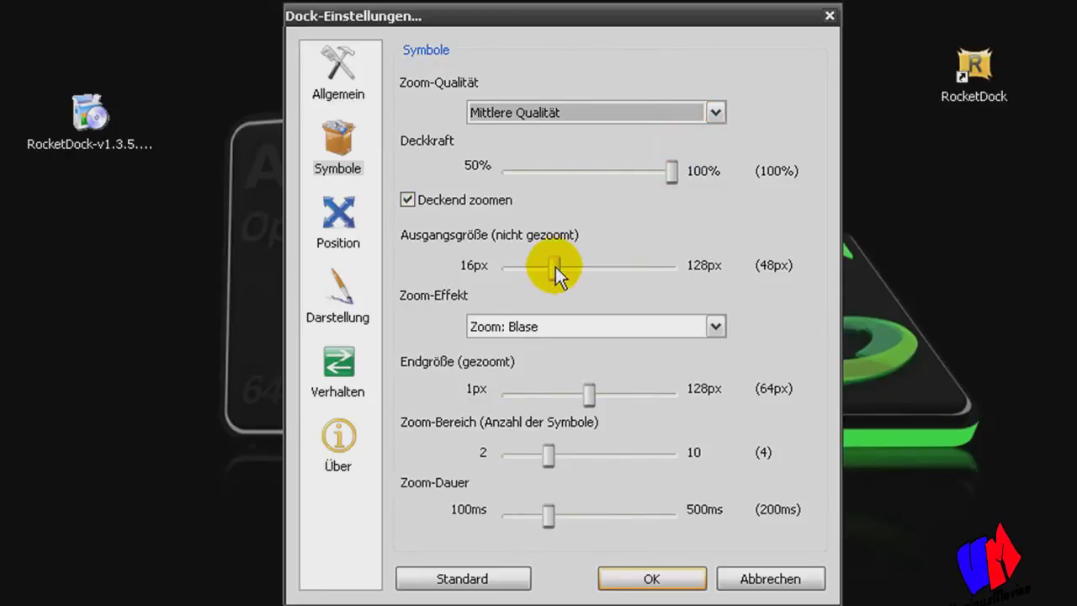
left_click(638, 327)
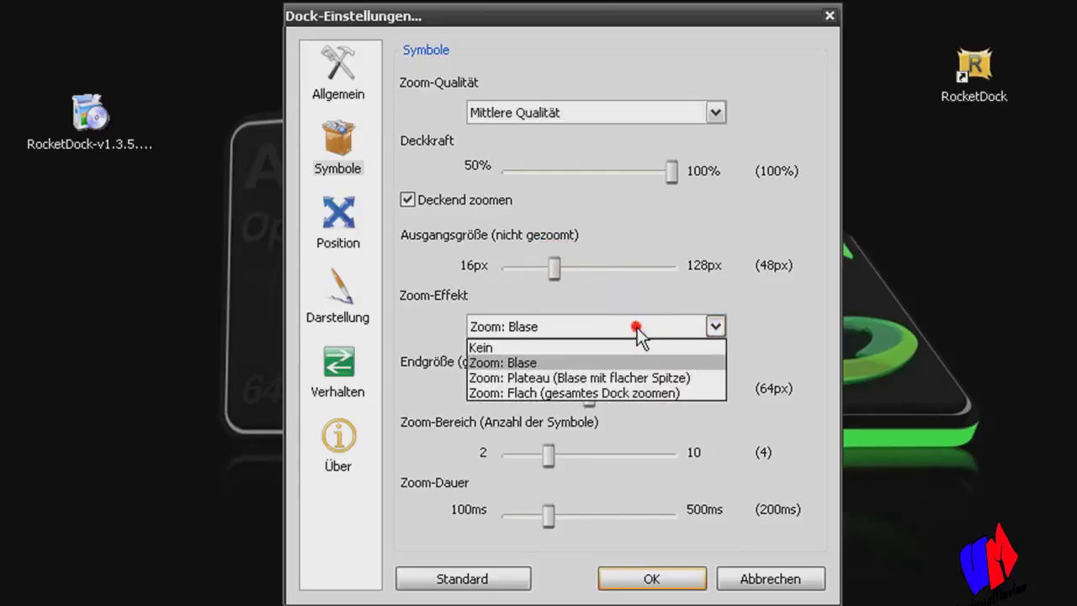
left_click(680, 391)
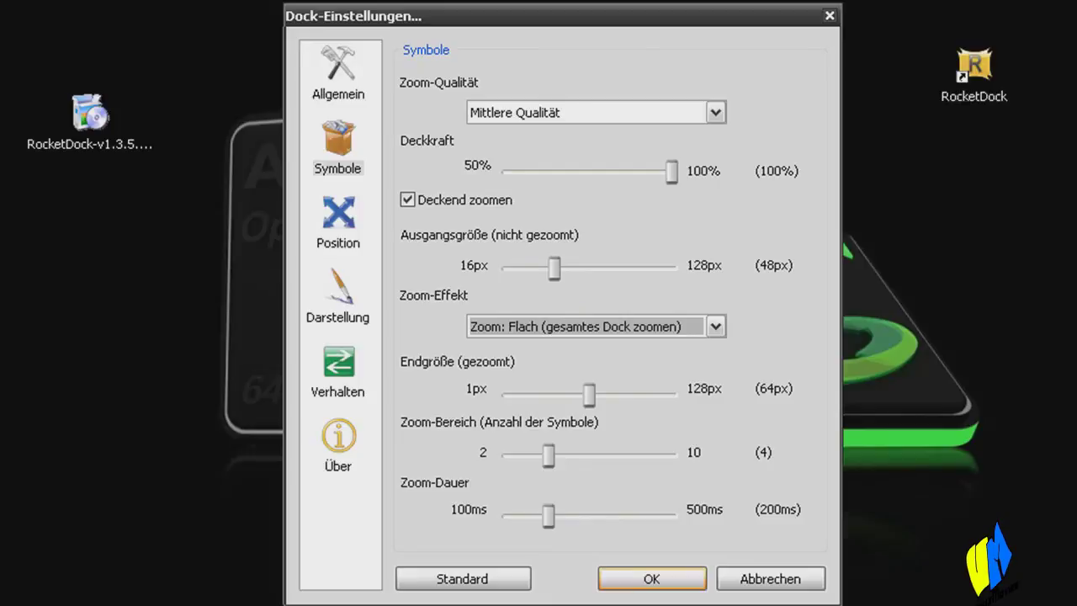
left_click(642, 328)
left_click(636, 376)
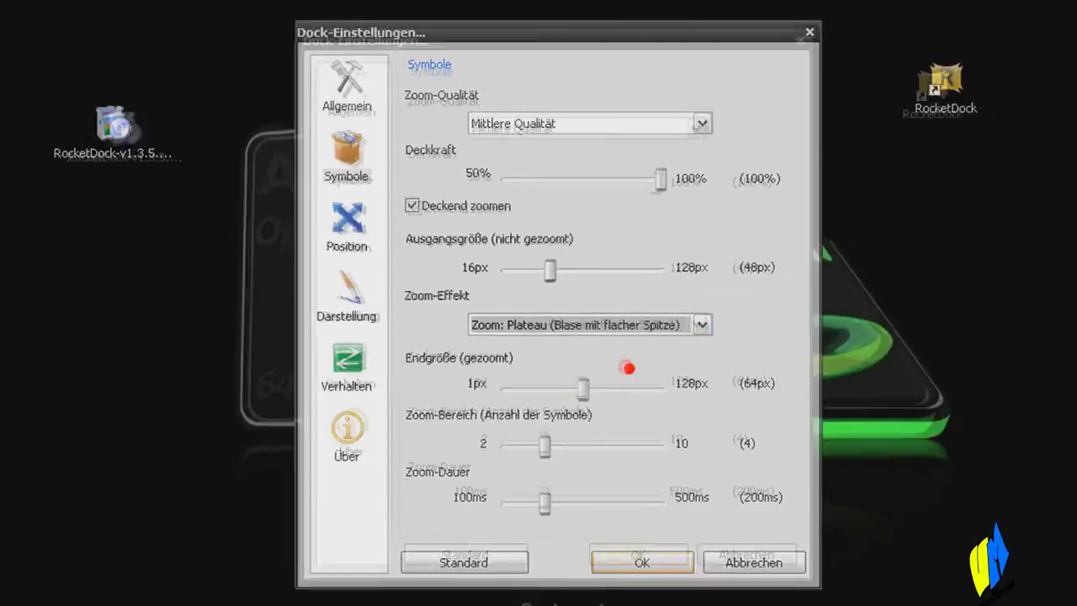
Try the zoom effects Blase and Kein, return to Plateau, and set the zoomed icon size (Endgröße) to 79px.
left_click(627, 325)
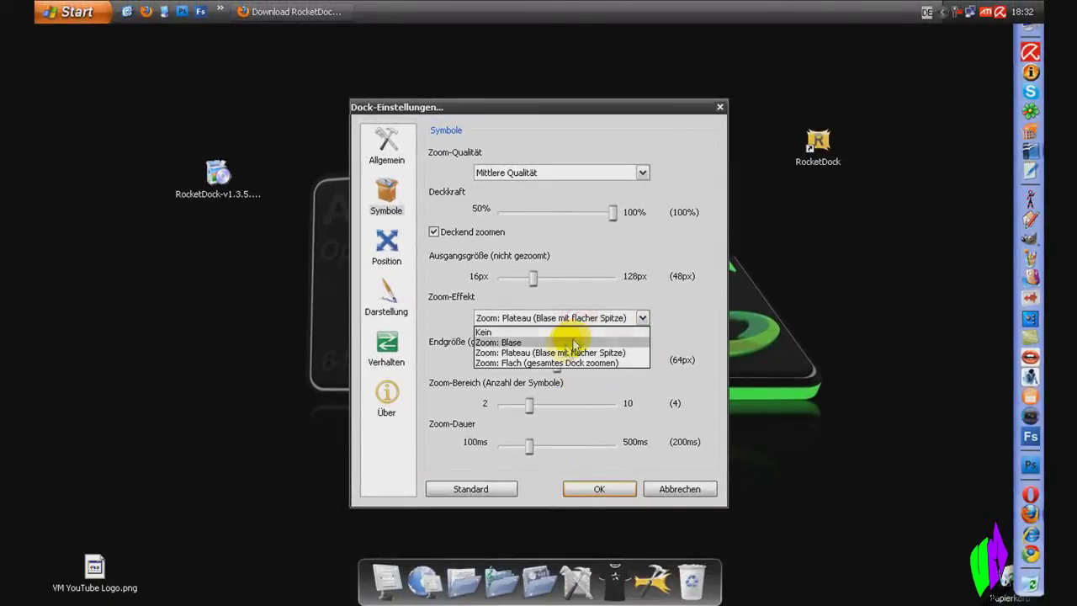
left_click(573, 342)
left_click(571, 313)
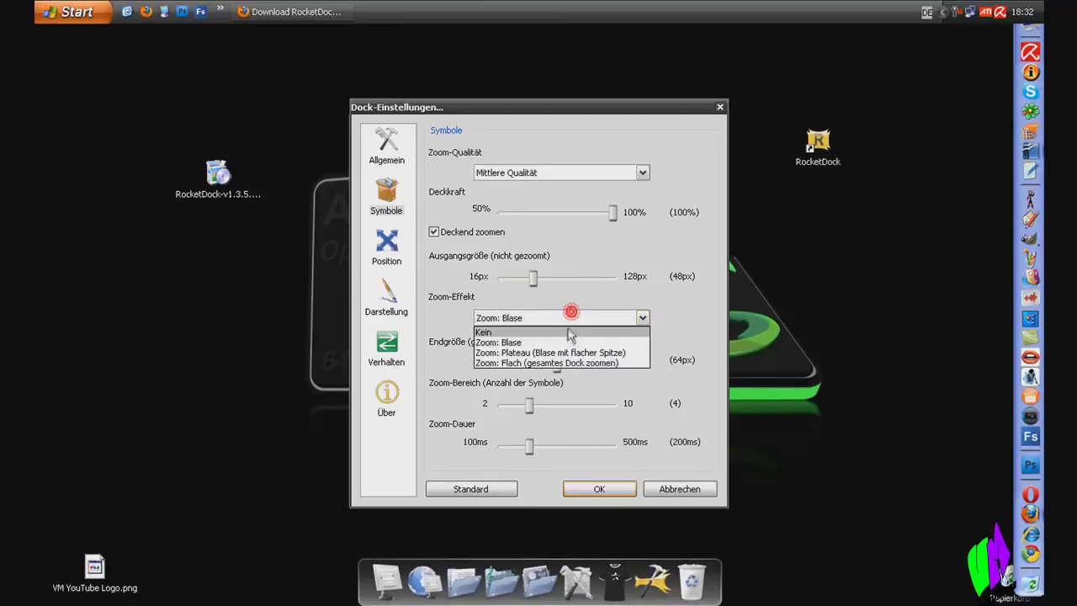
left_click(570, 333)
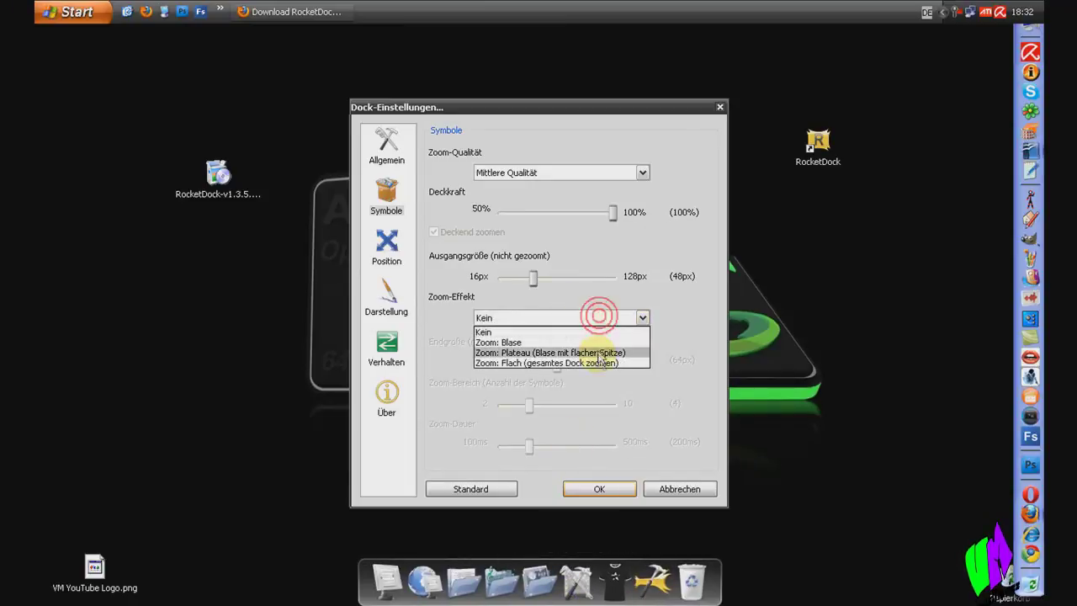
left_click(599, 354)
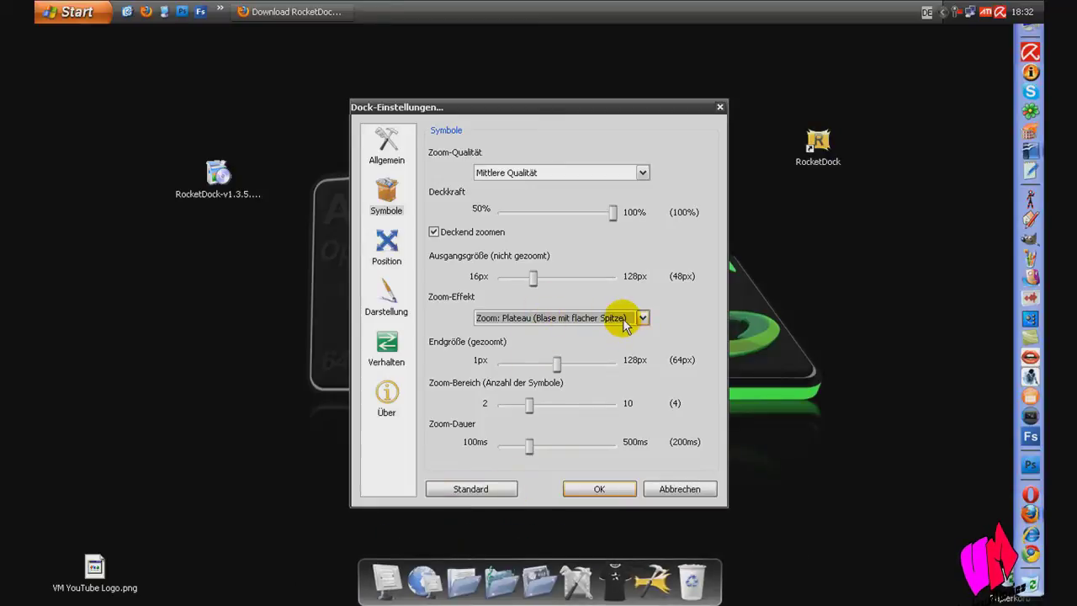
left_click_drag(558, 364, 573, 371)
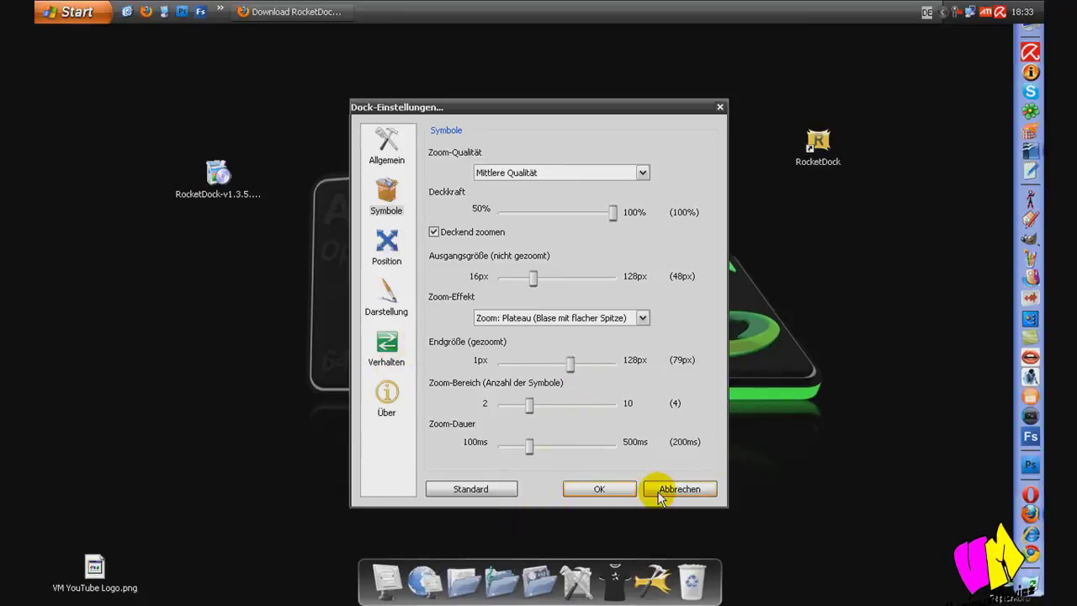
Reset the dock settings to their defaults and place the dock at the bottom edge of the screen again.
left_click(498, 492)
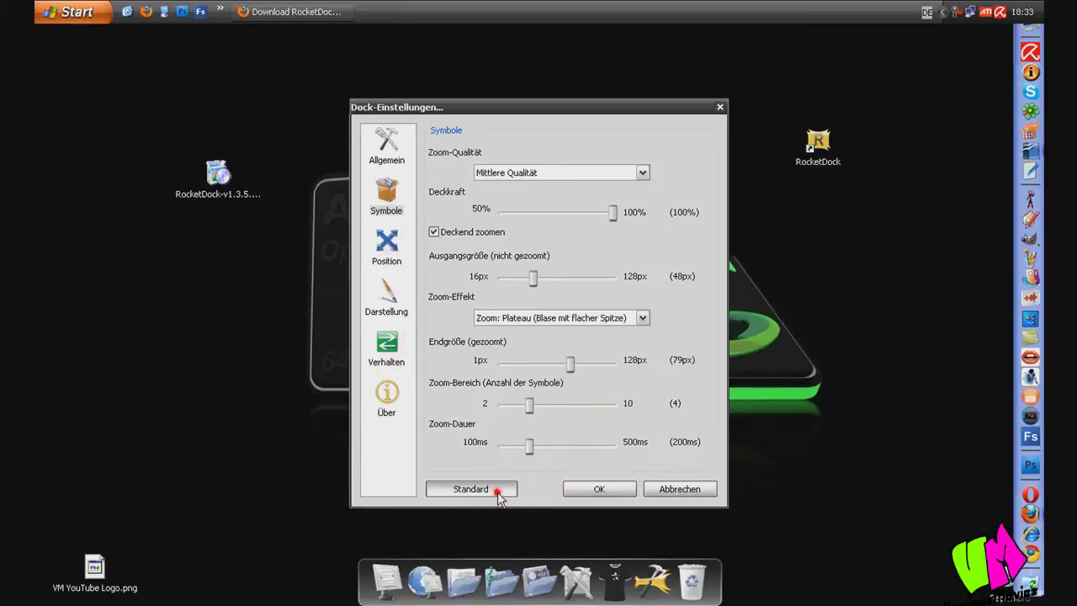
left_click(508, 373)
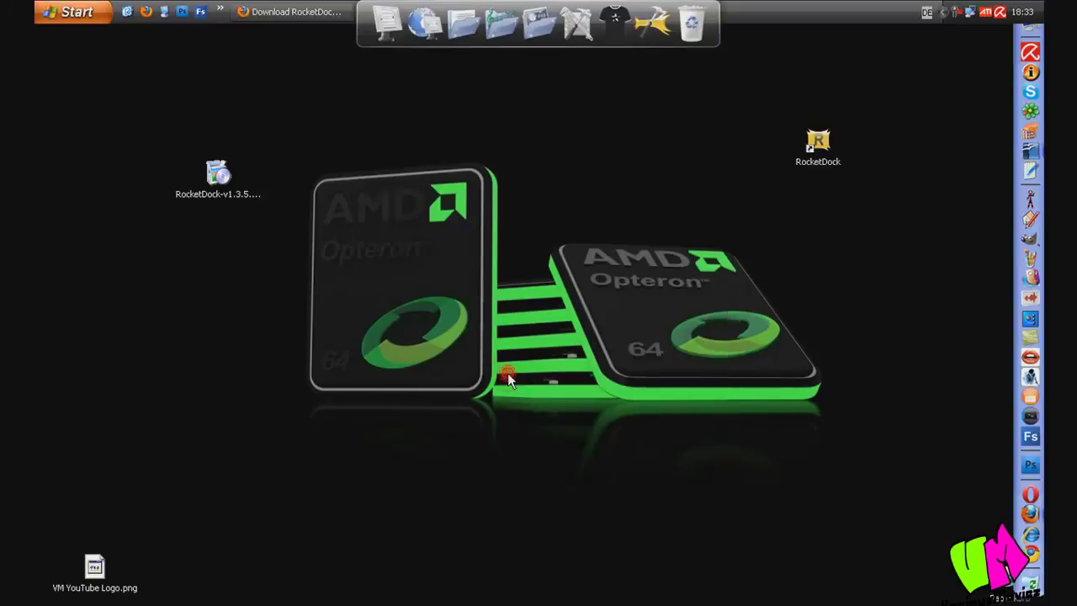
right_click(595, 6)
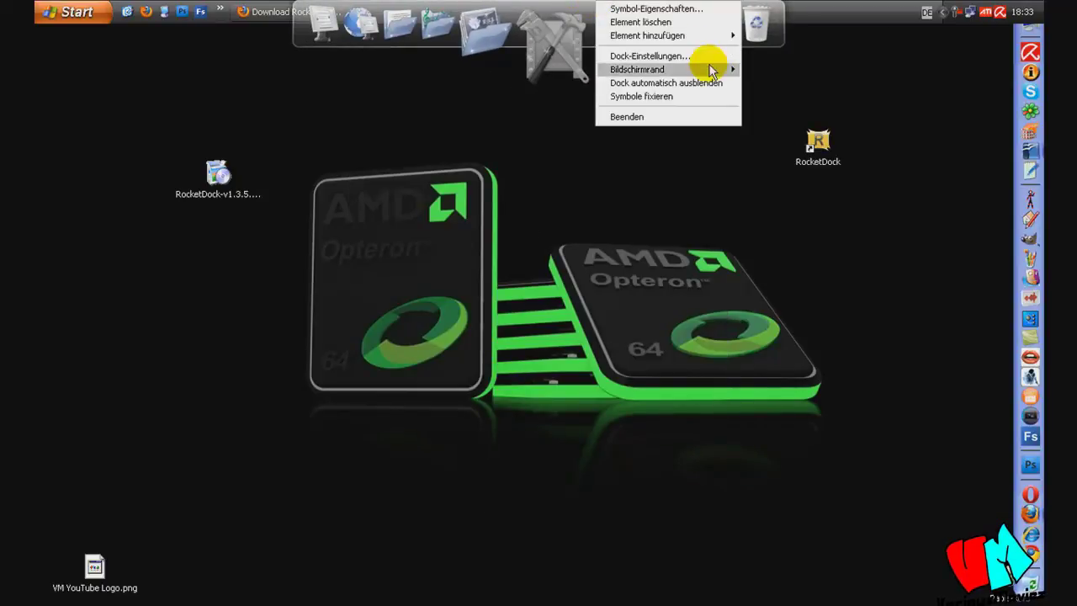
mouse_move(716, 69)
left_click(762, 83)
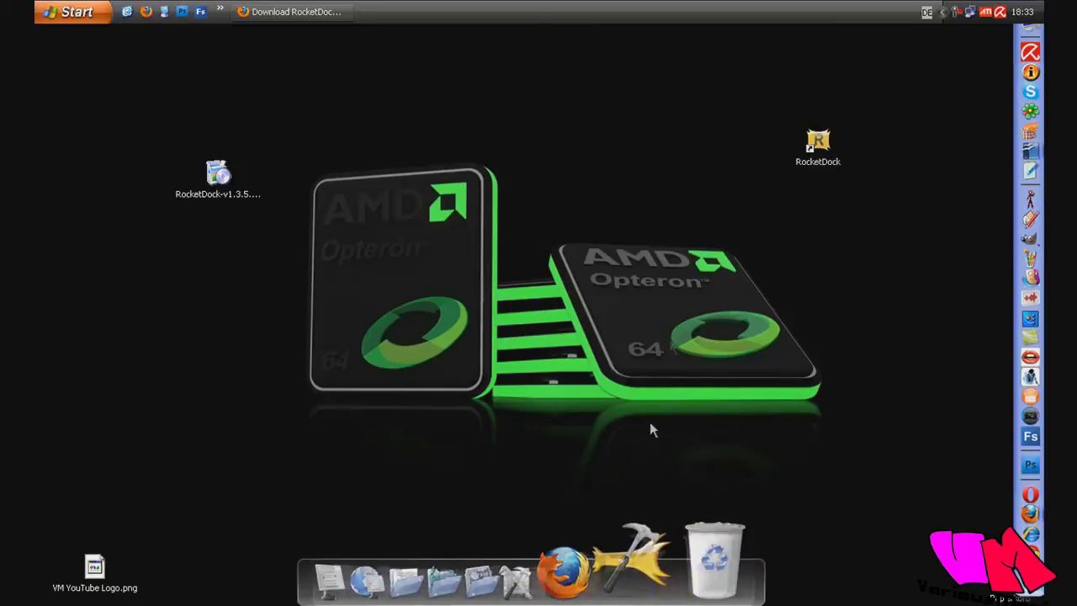
Quit RocketDock and move the other dock from the right screen edge to the bottom edge.
right_click(669, 585)
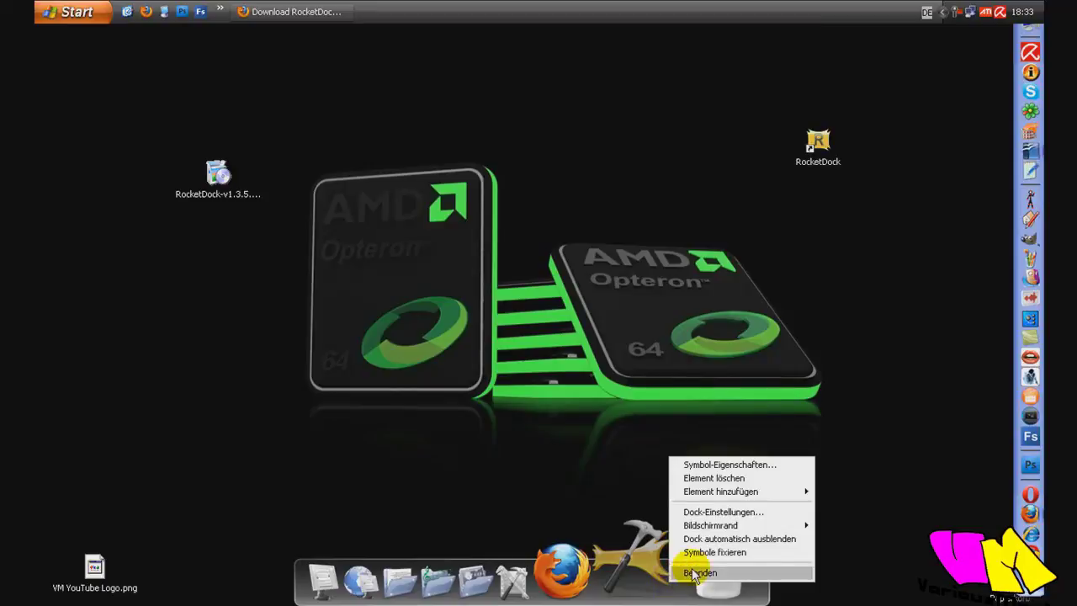
left_click(690, 573)
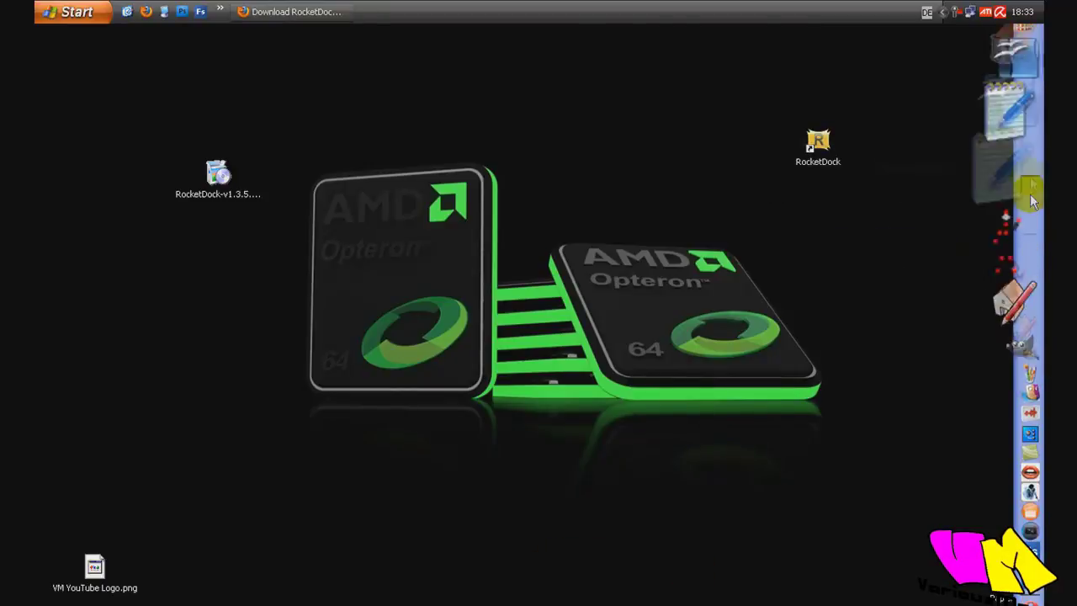
right_click(1032, 192)
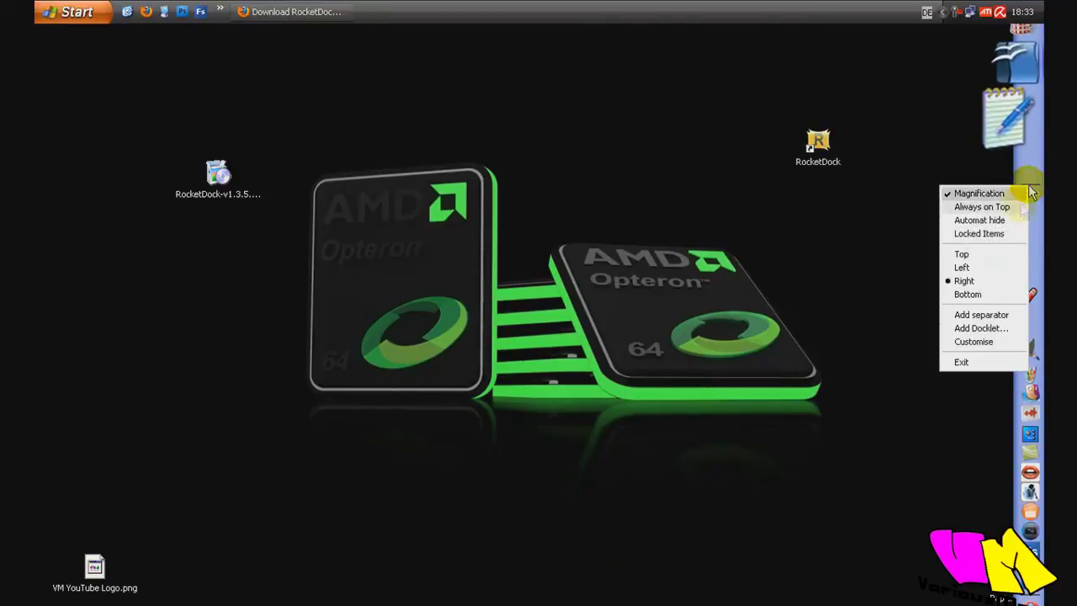
left_click(985, 292)
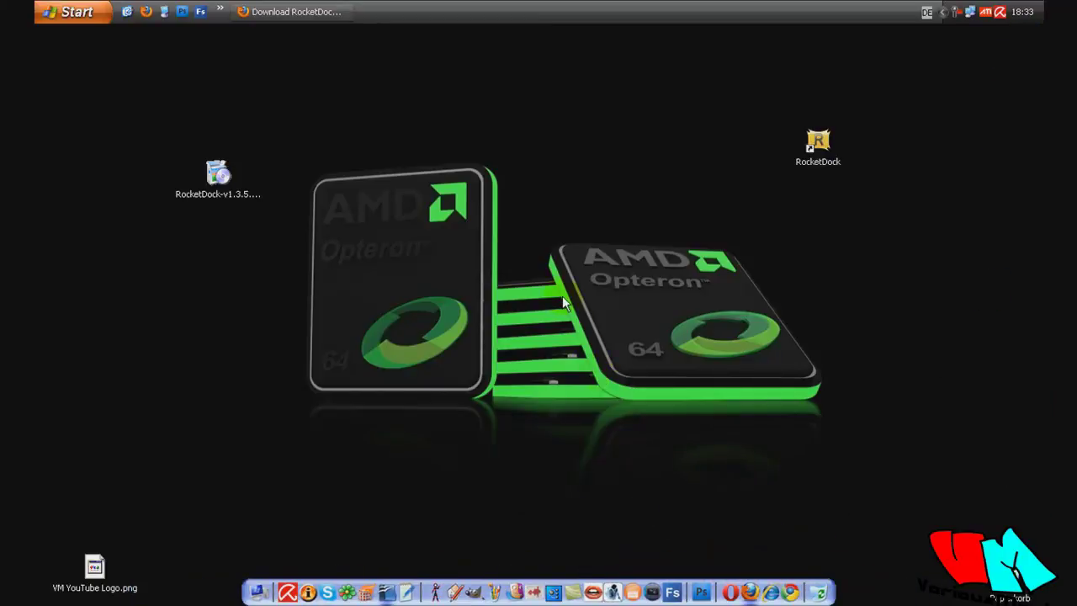
Switch to Firefox, show the sueddeutsche.de page for DameK UltraBlue 1.9 and highlight its web address.
left_click(308, 15)
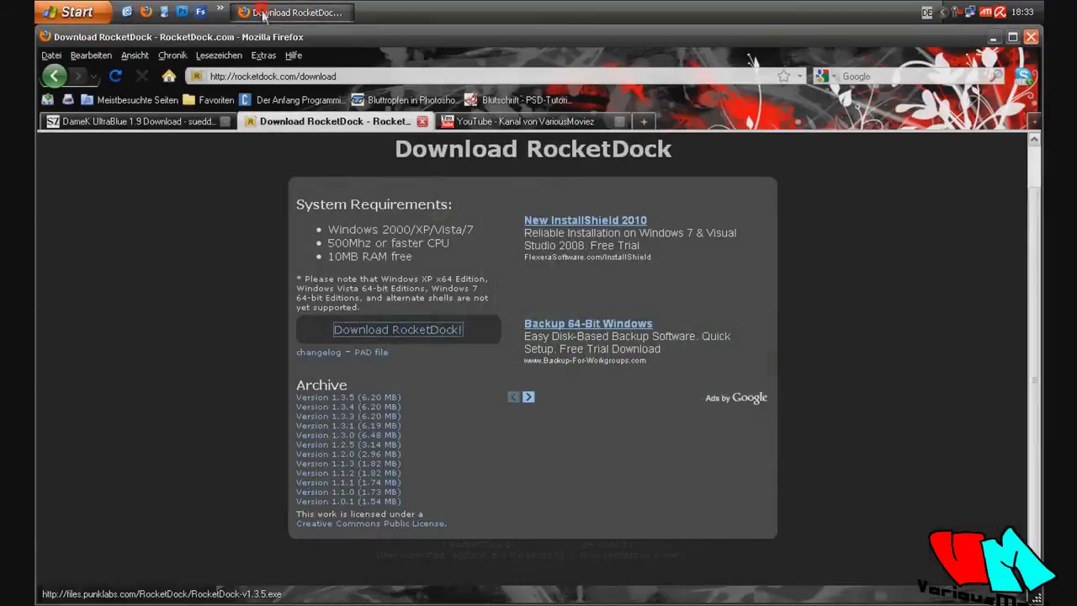
left_click(192, 123)
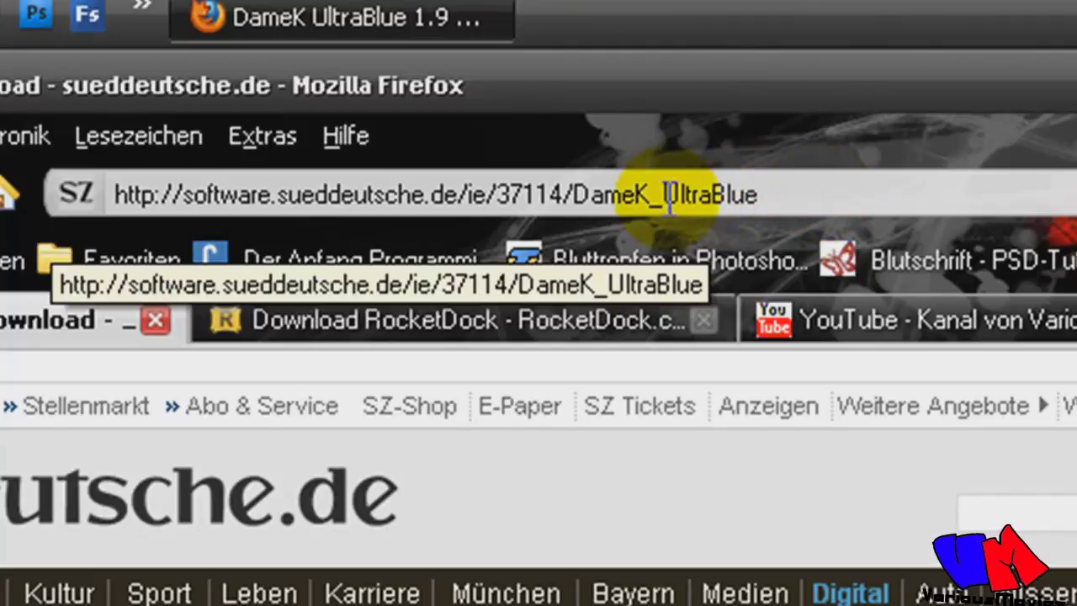
left_click(783, 198)
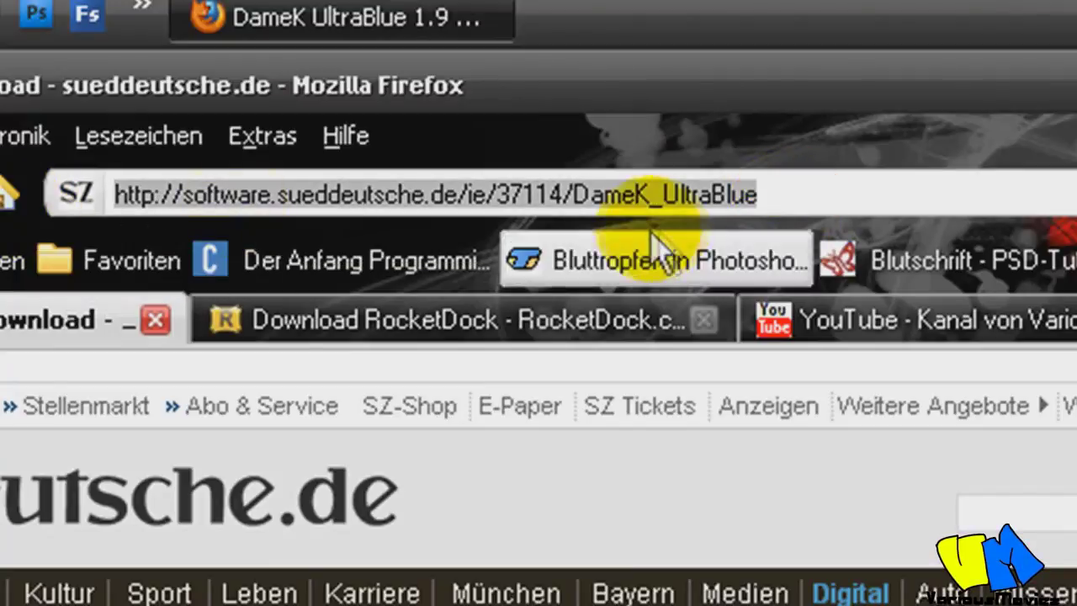
left_click(881, 193)
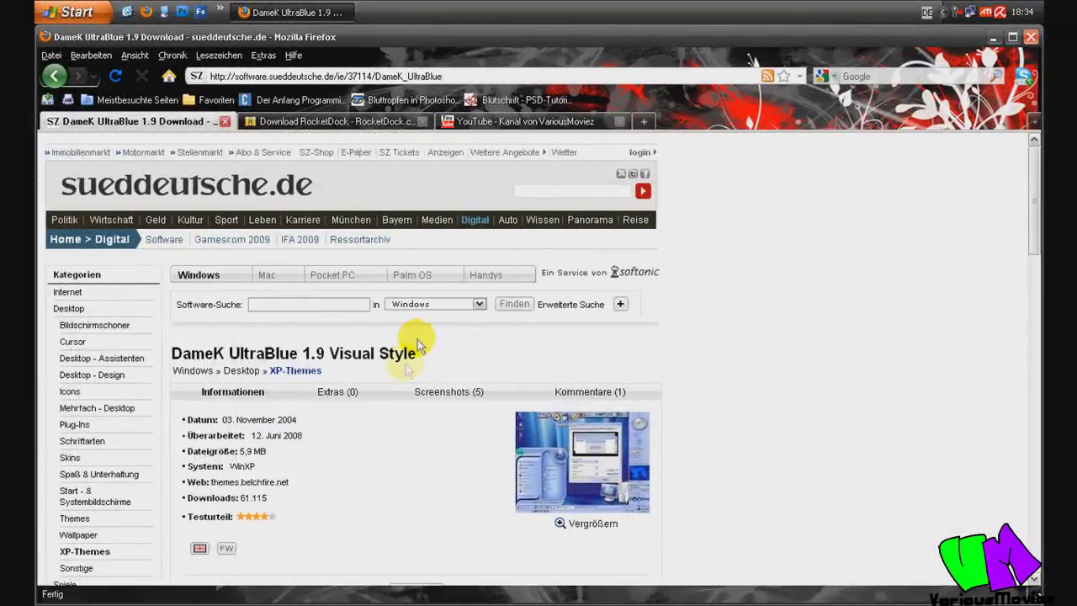
Open the download options for DameK UltraBlue 1.9 and choose the free download from the author's website.
scroll(374, 458, "down", 2)
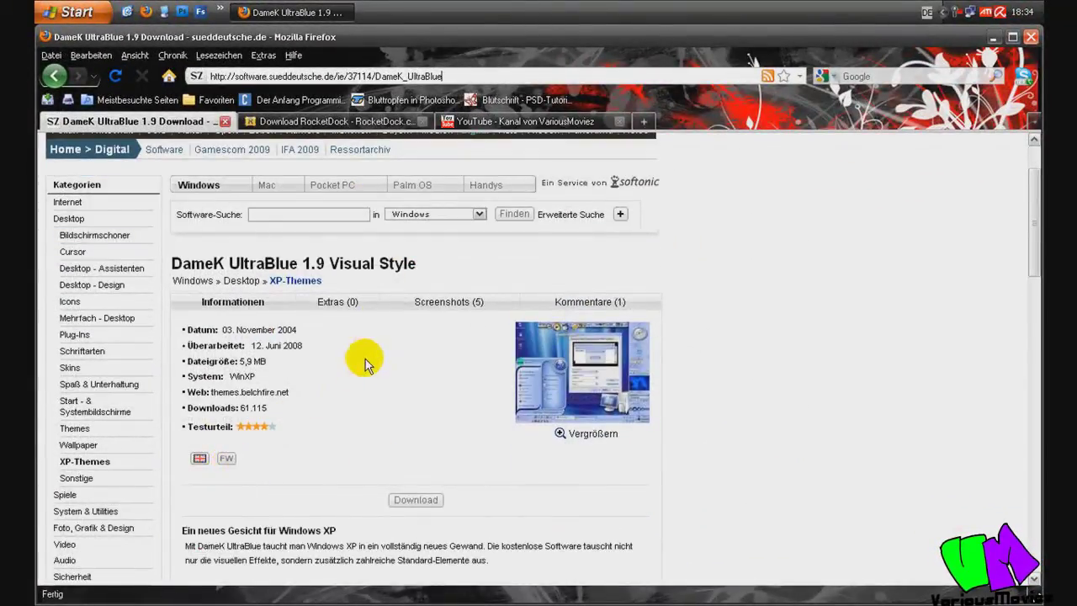
left_click(416, 501)
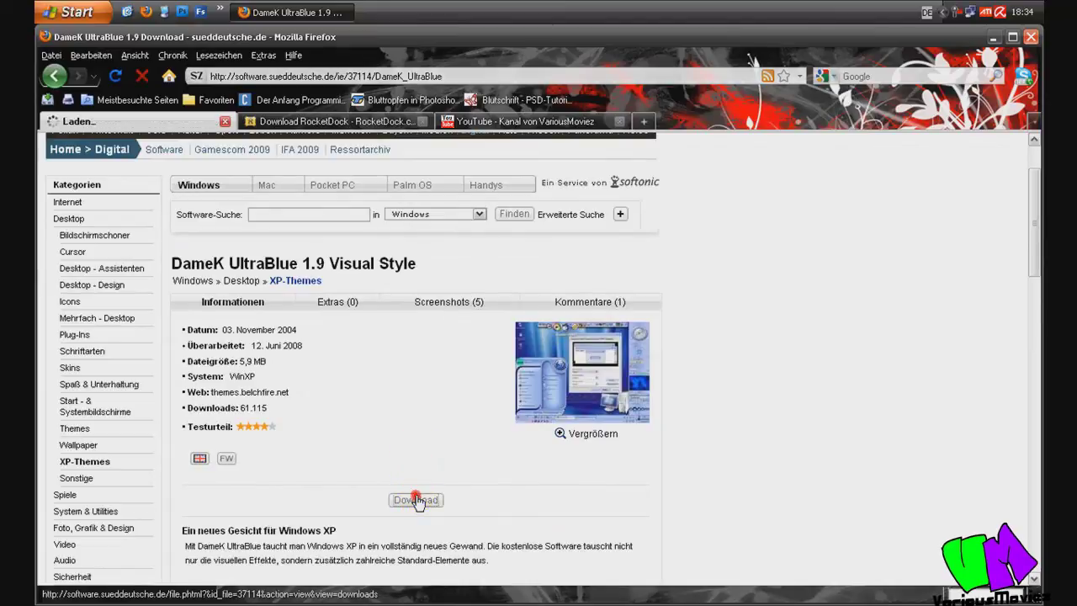
scroll(425, 431, "down", 2)
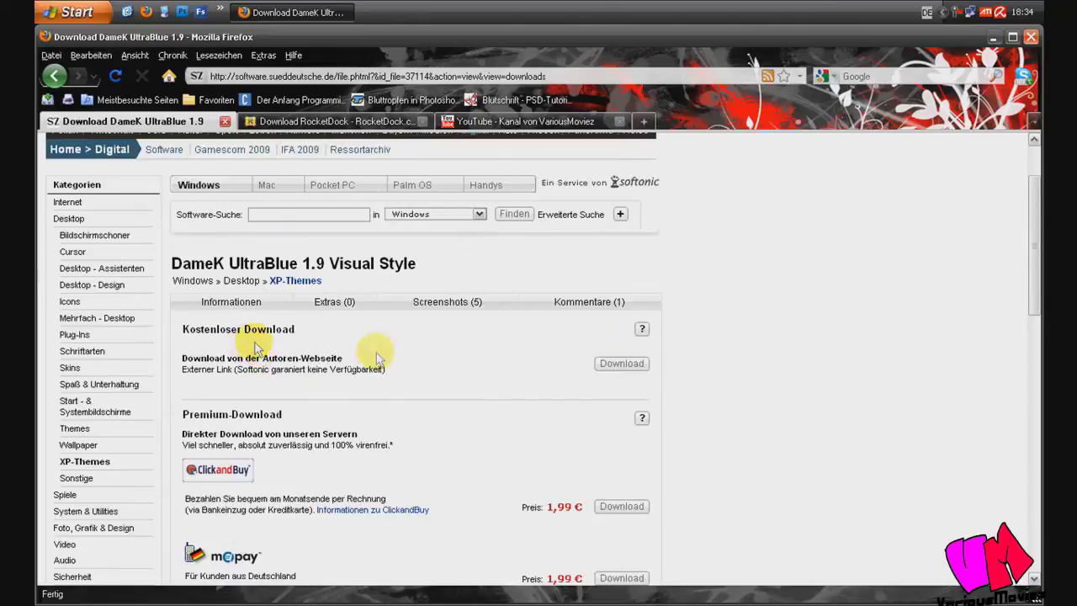
left_click(622, 368)
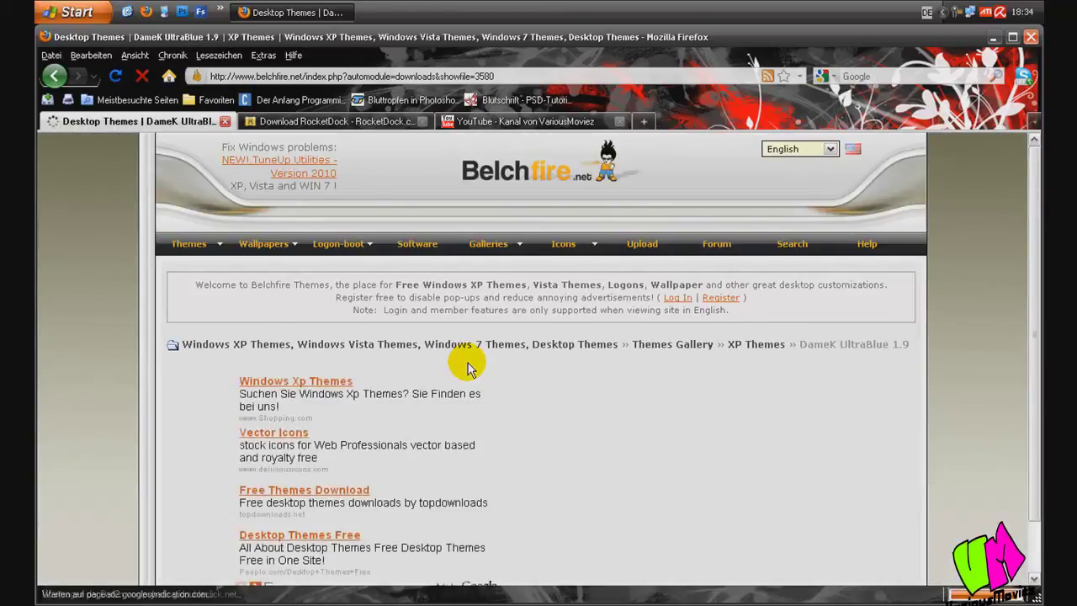
Look through the DameK UltraBlue 1.9 page on Belchfire.net and start its download.
scroll(746, 472, "down", 7)
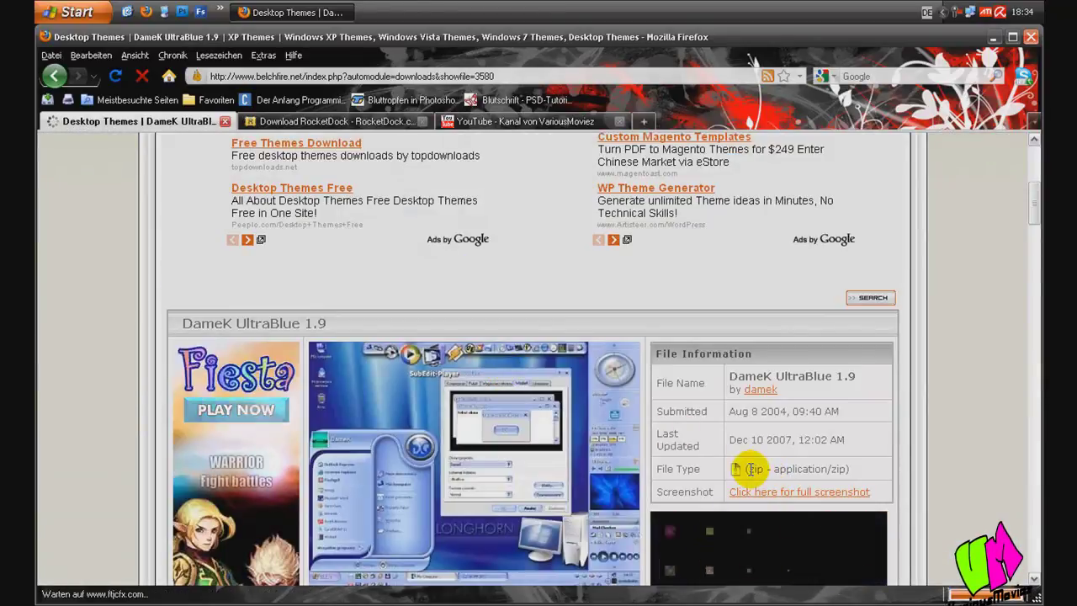
scroll(674, 435, "down", 9)
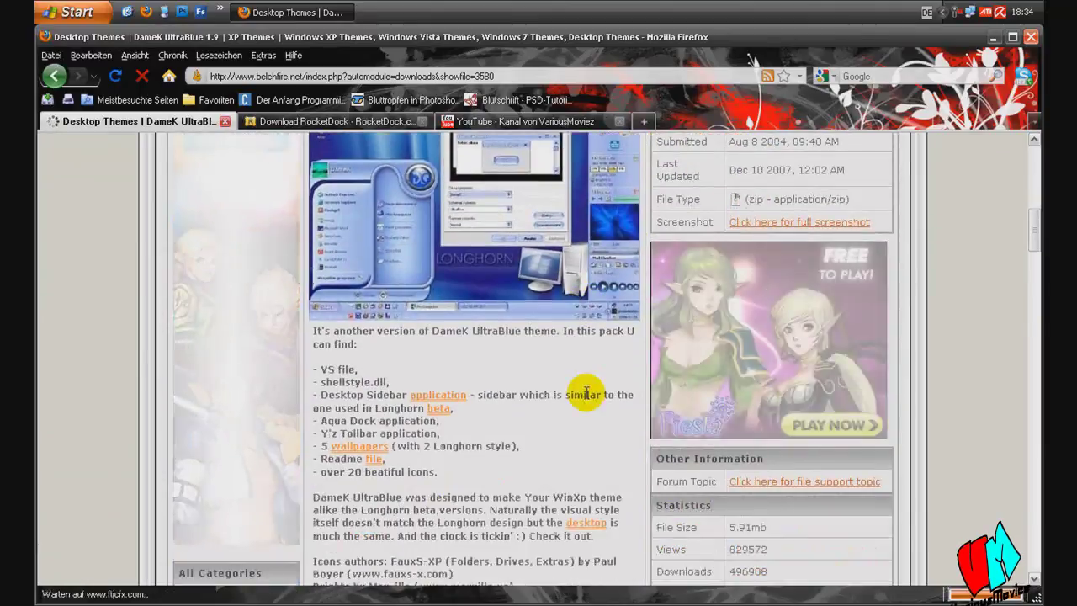
scroll(590, 400, "up", 15)
scroll(587, 387, "down", 13)
scroll(584, 394, "down", 2)
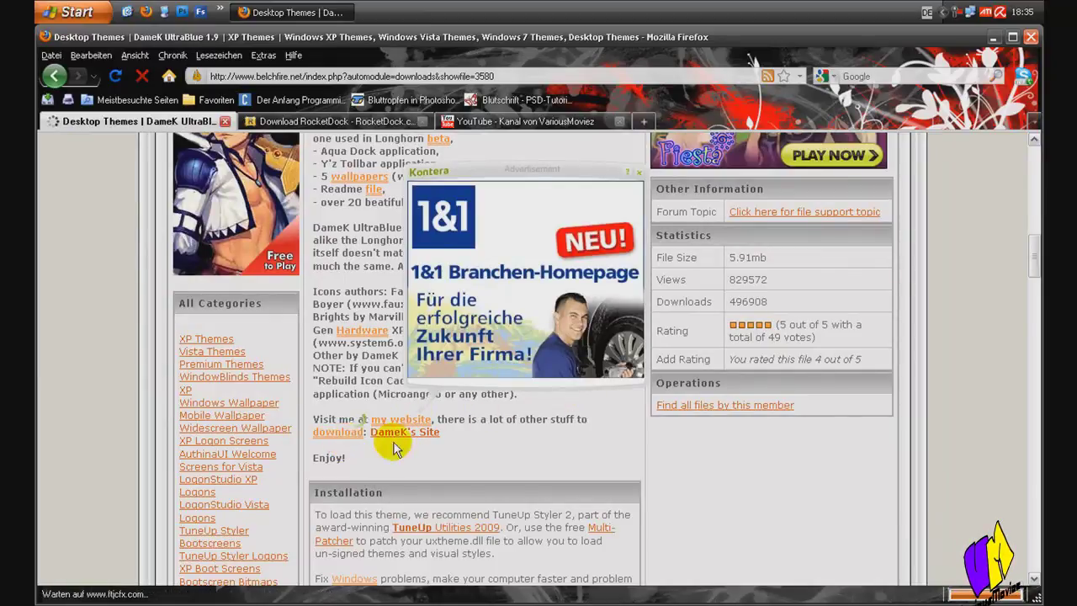
scroll(505, 454, "down", 6)
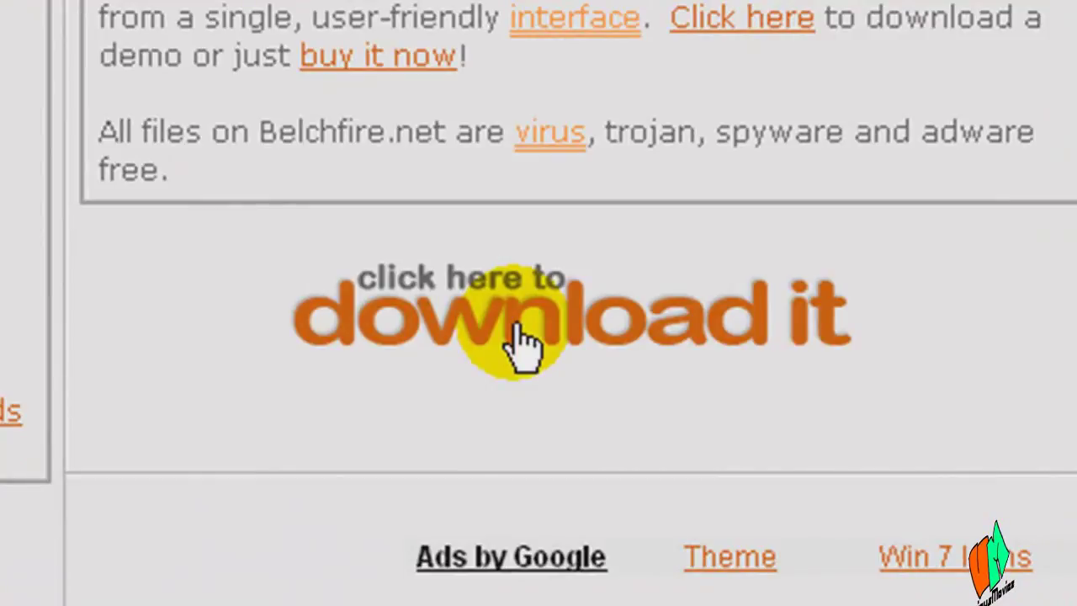
left_click(518, 332)
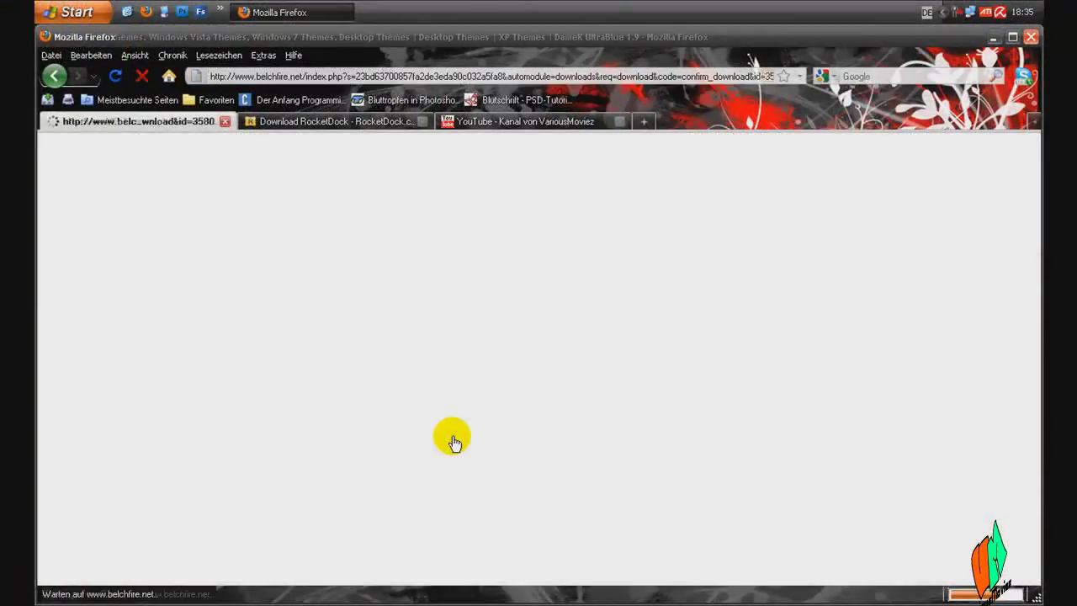
Get the theme from the download confirmation page, save [3580]DameK_UltraBlue_1.9.rar to disk and close the downloads list.
scroll(524, 404, "down", 3)
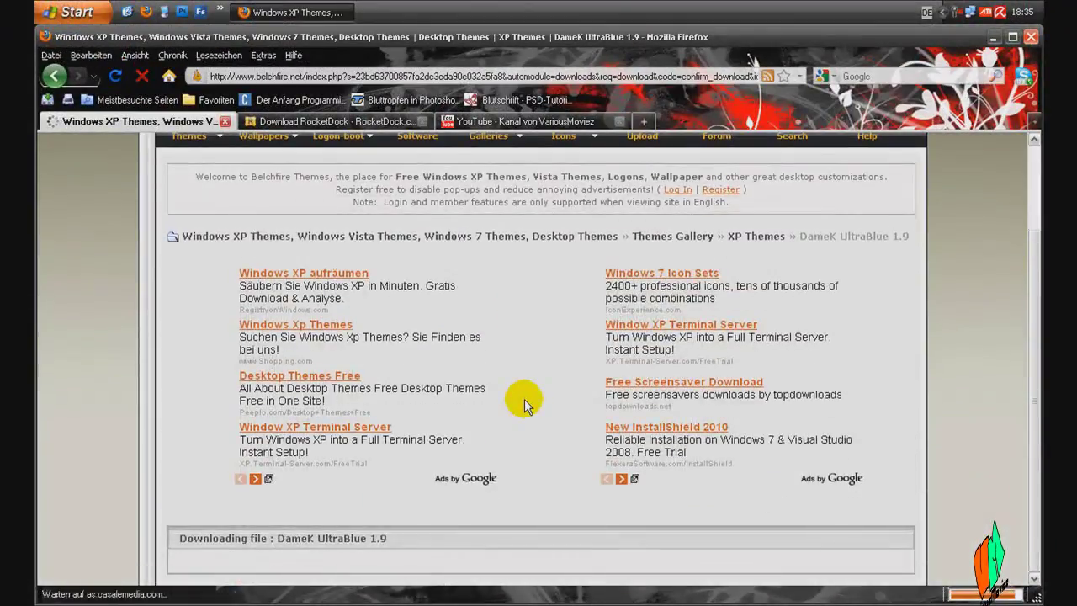
scroll(520, 400, "down", 12)
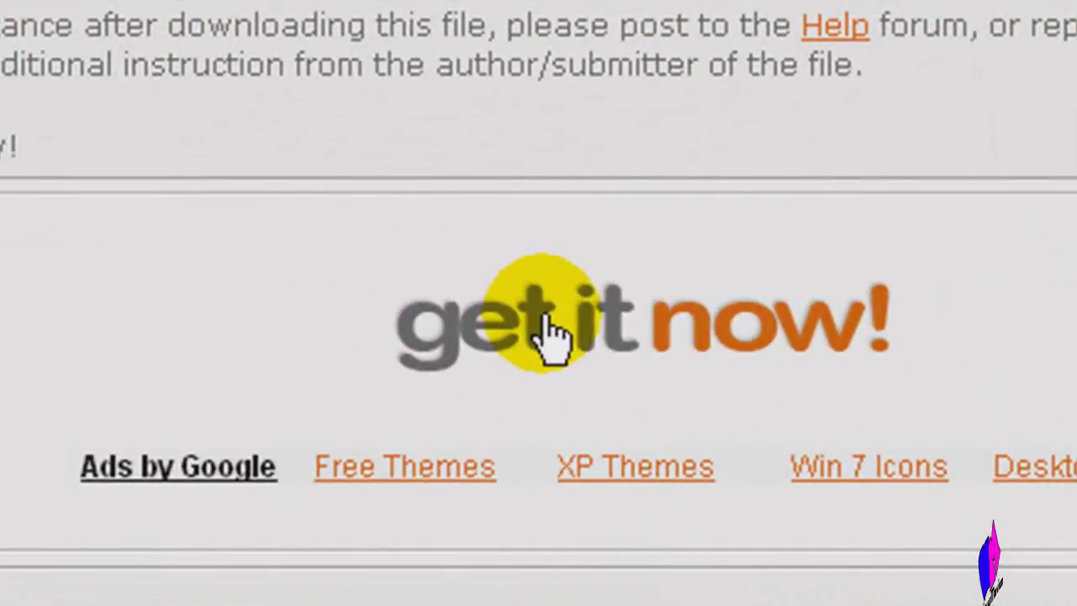
left_click(547, 318)
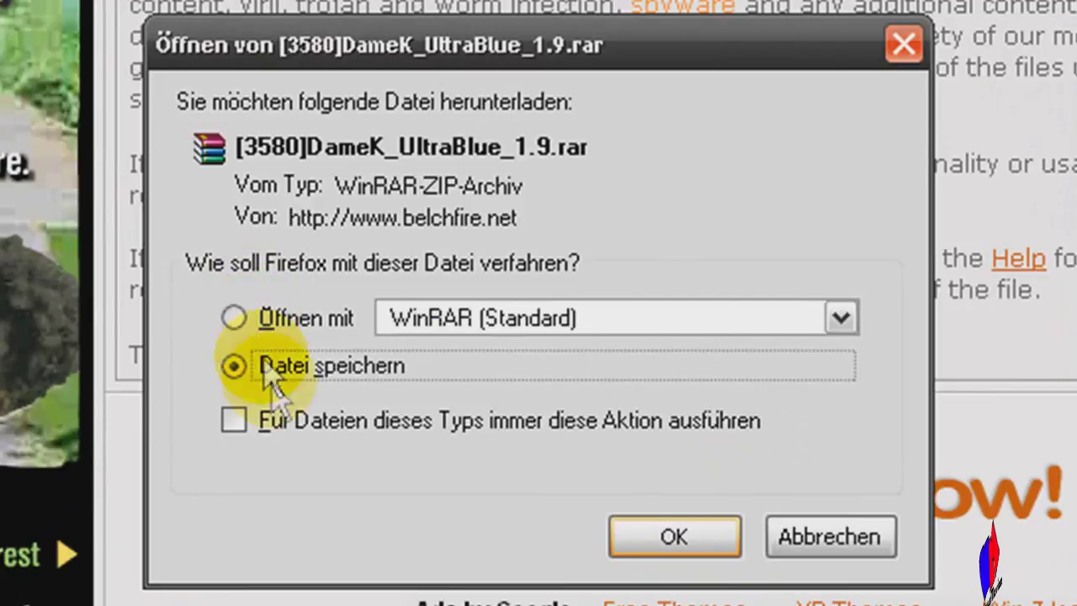
left_click(665, 539)
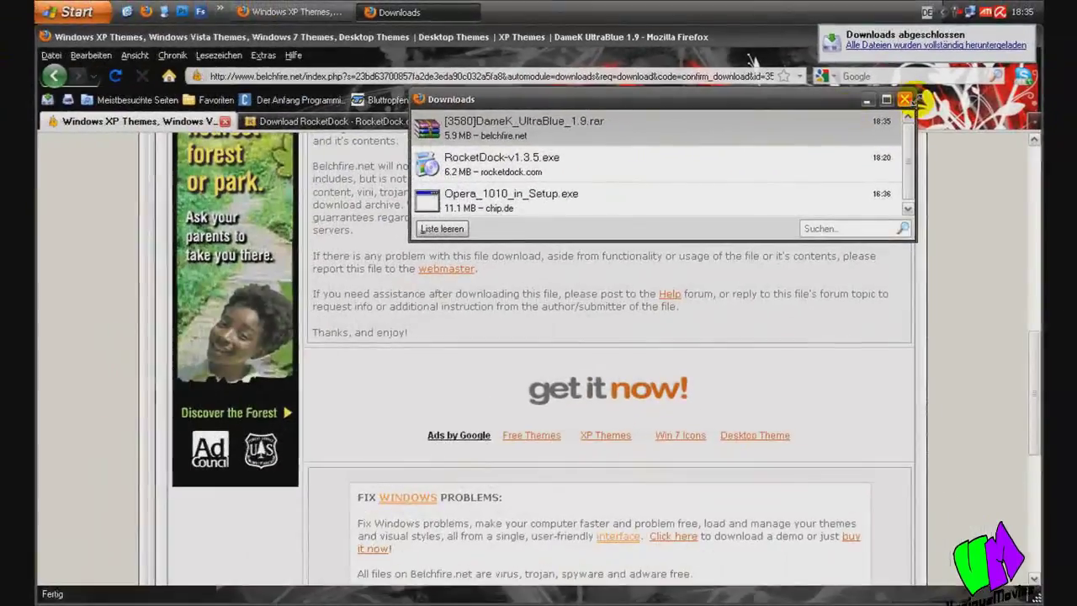
left_click(906, 100)
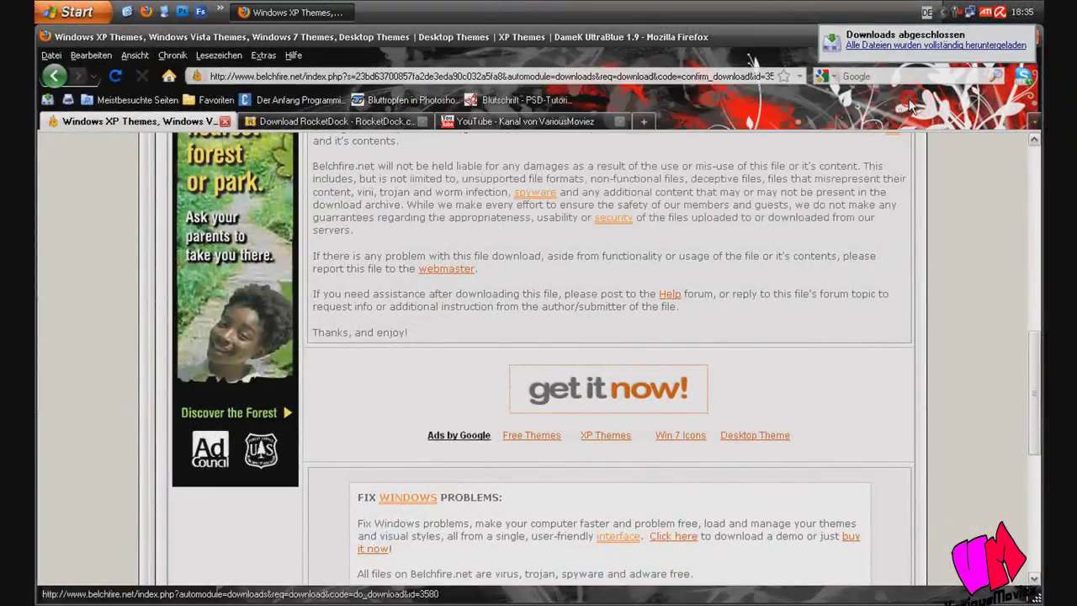
Minimize Firefox, move the downloaded DameK UltraBlue archive to a free spot below the RocketDock installer and point it out.
left_click(316, 14)
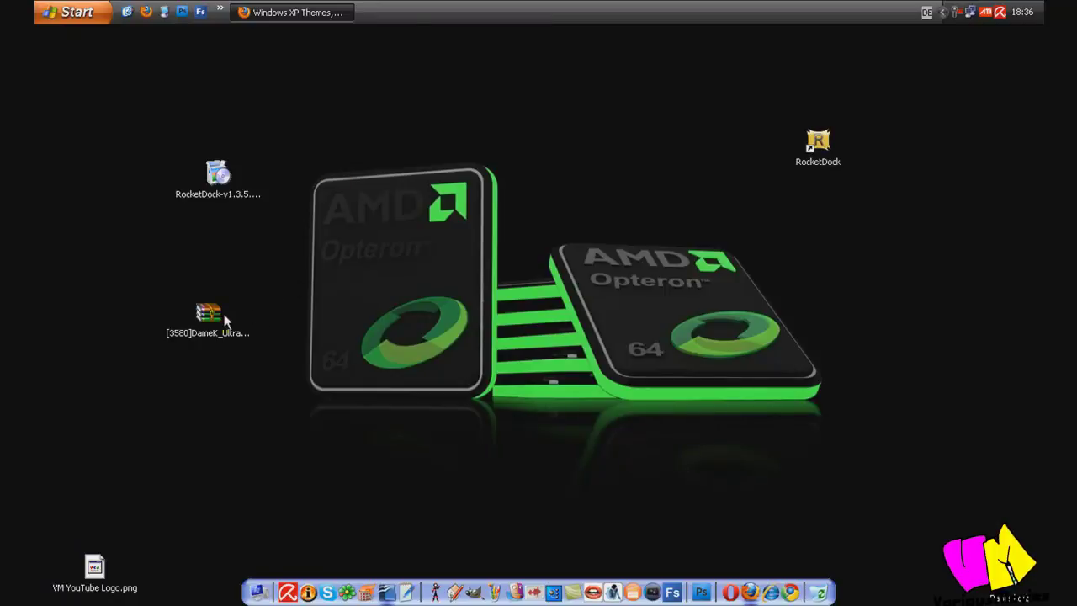
left_click_drag(167, 304, 137, 268)
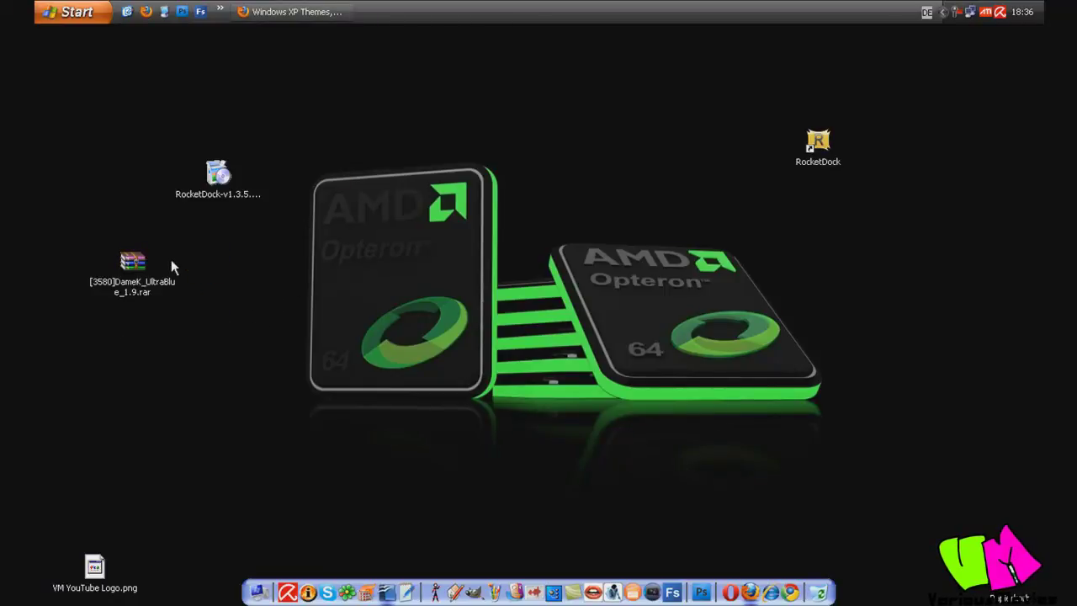
left_click_drag(66, 232, 195, 320)
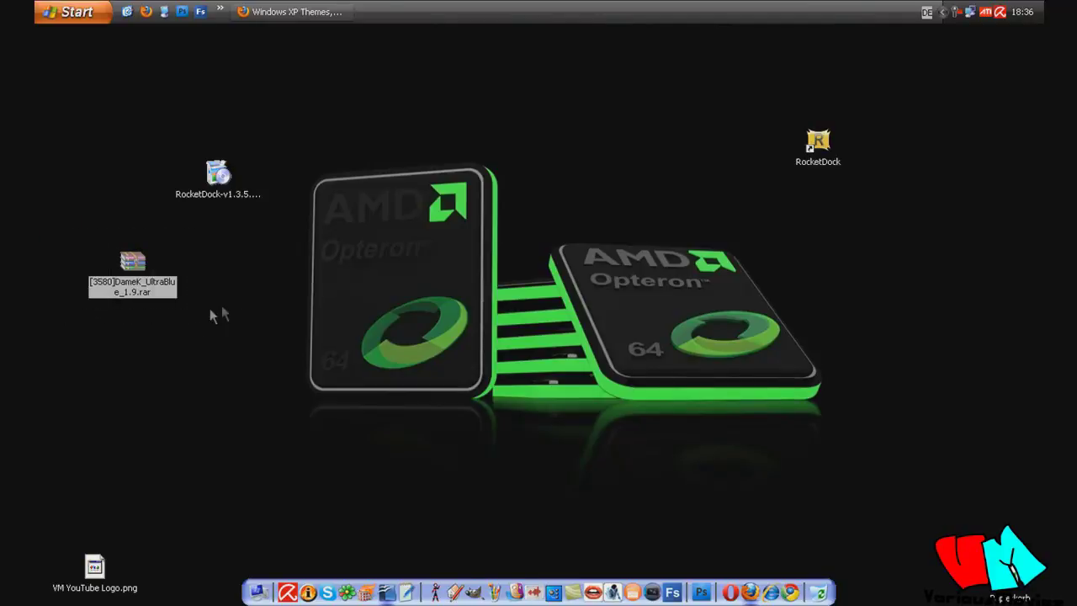
left_click(233, 299)
left_click_drag(197, 278, 57, 319)
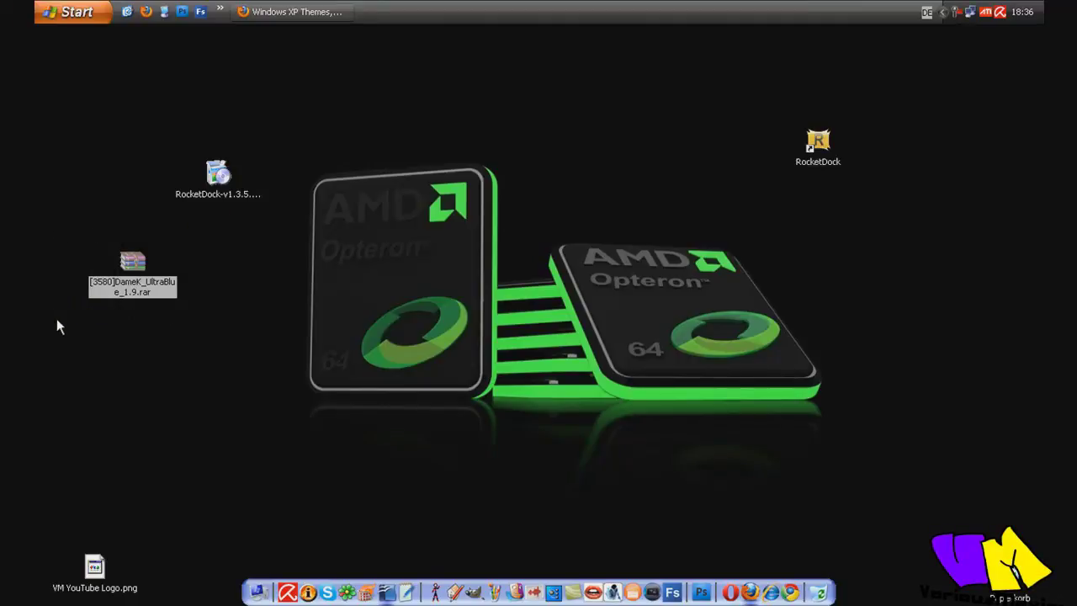
left_click_drag(60, 225, 200, 324)
left_click(320, 320)
Extract the DameK UltraBlue archive directly onto the desktop.
right_click(133, 261)
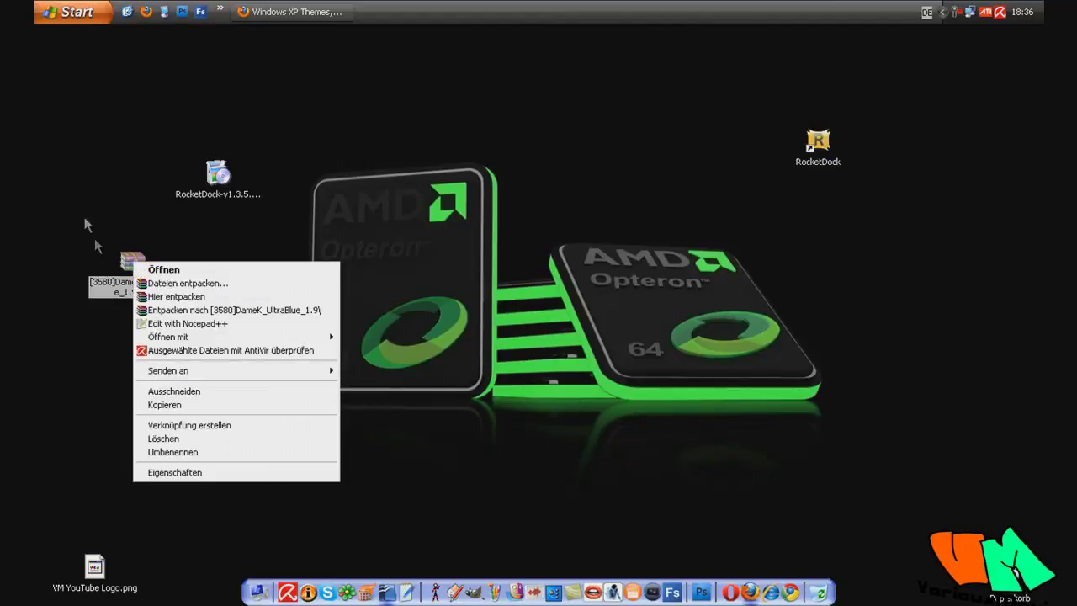
left_click(94, 242)
right_click(132, 266)
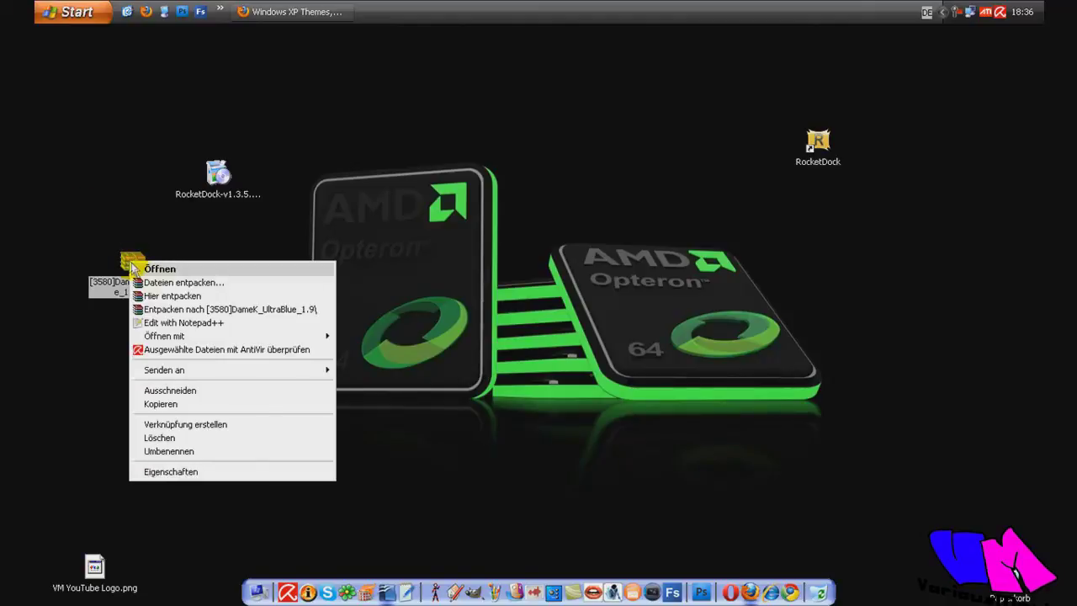
left_click(162, 297)
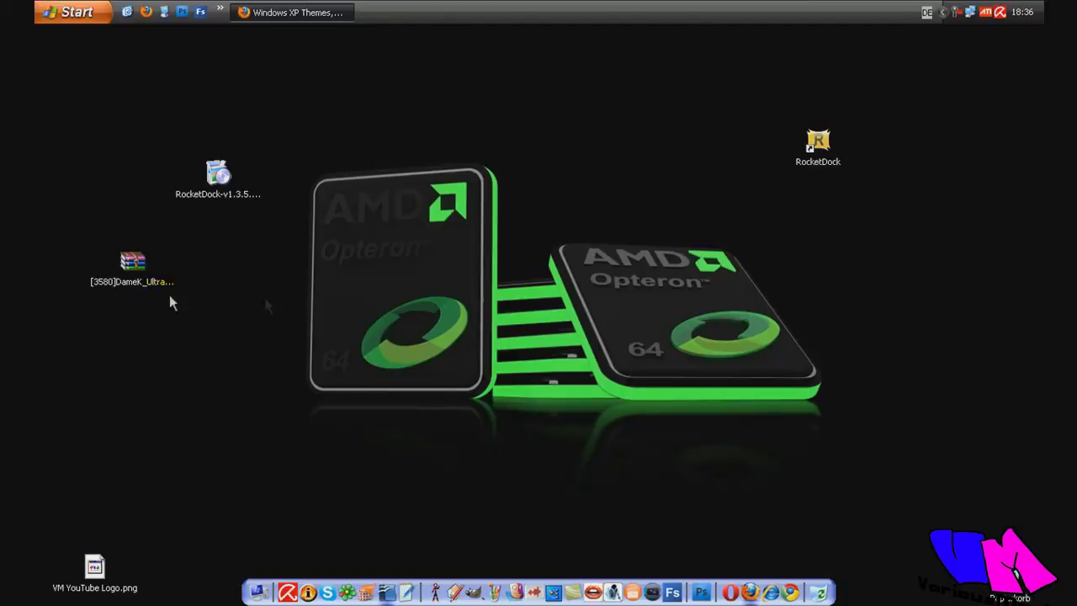
Place the extracted DameK UltraBlue installer below the RocketDock installer and move the archive beside the RocketDock installer.
mouse_move(78, 42)
left_mouse_down()
mouse_move(394, 245)
mouse_move(217, 402)
mouse_move(207, 214)
mouse_move(174, 352)
left_mouse_up()
left_click(261, 333)
left_click(139, 273)
left_click_drag(139, 273, 109, 191)
left_click(227, 299)
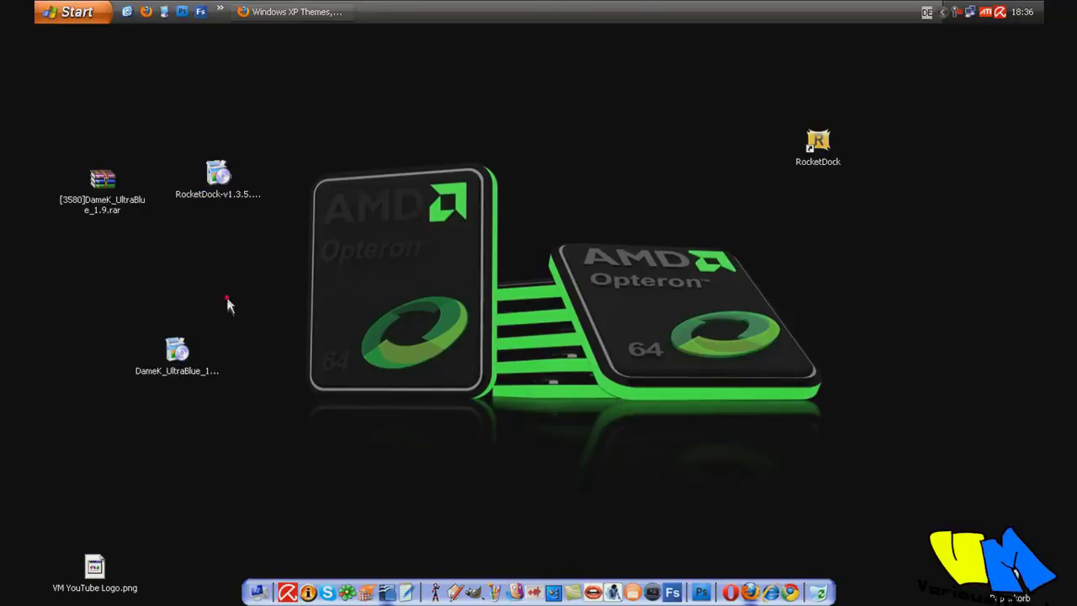
Launch the DameK UltraBlue 1.9 installer, accept the license agreement and keep the preset installation folder.
double_click(178, 352)
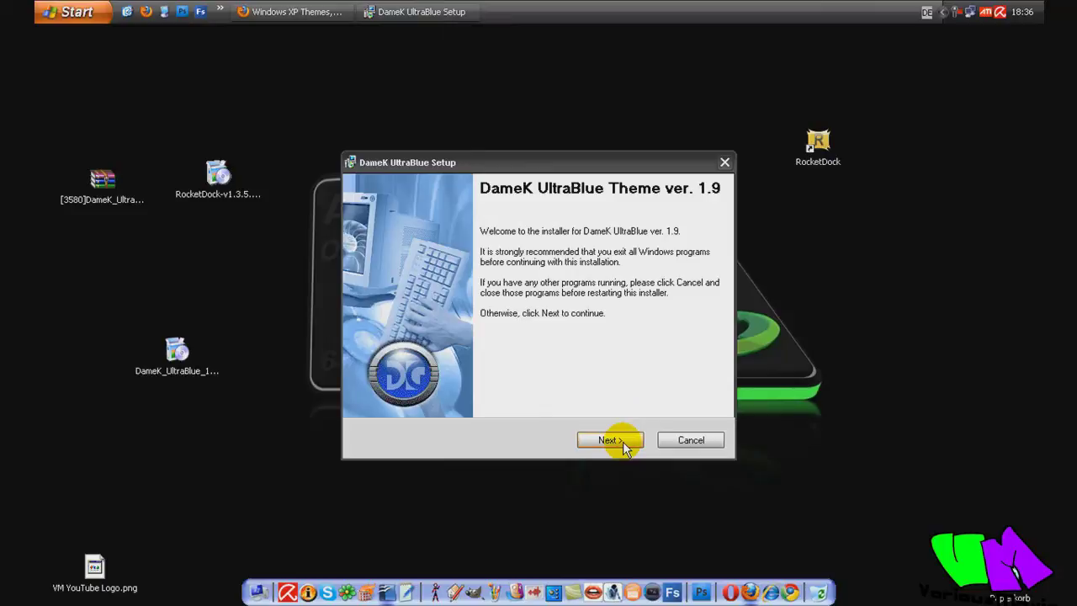
left_click(609, 440)
left_click(491, 388)
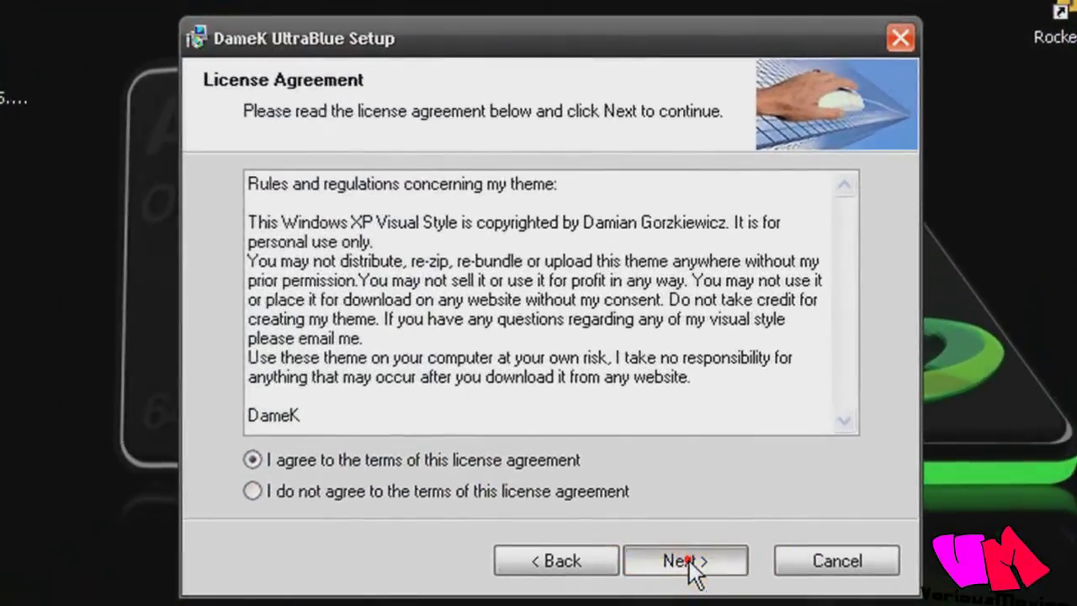
left_click(610, 440)
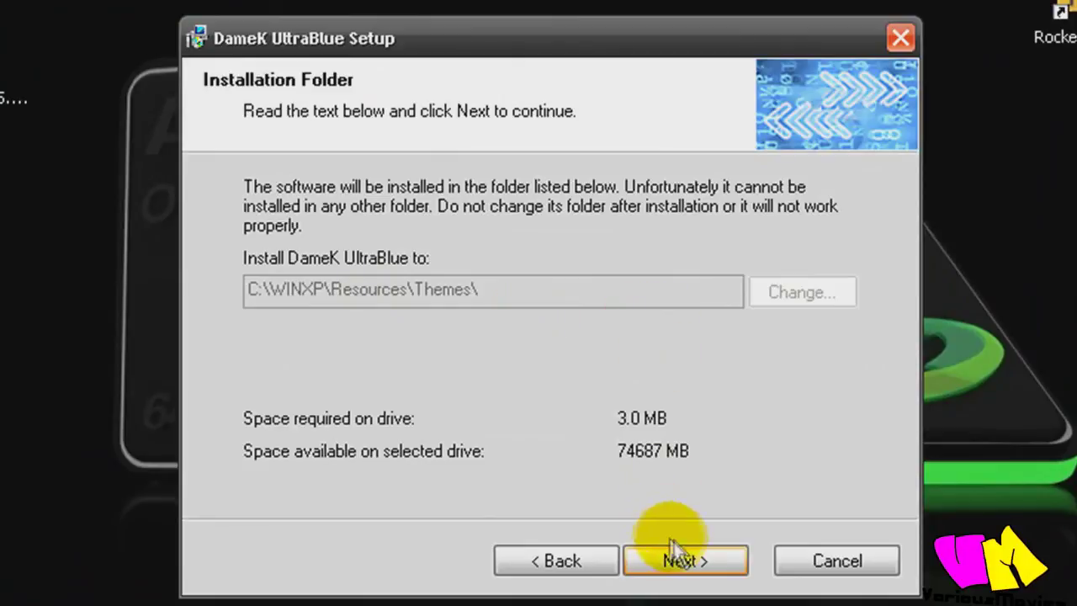
left_click(686, 560)
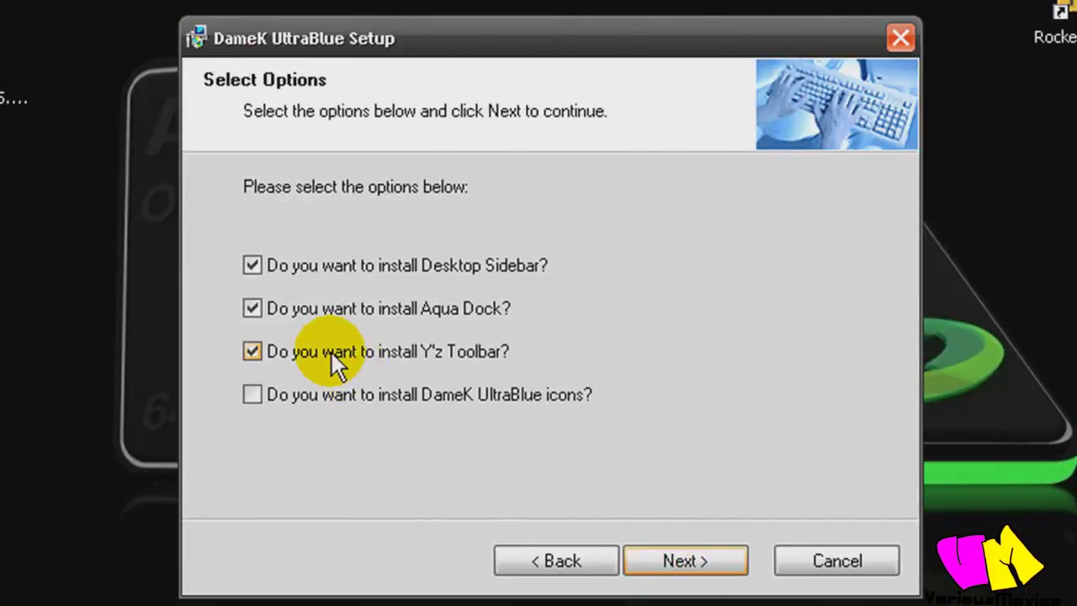
Deselect Desktop Sidebar and Y'z Toolbar so only Aqua Dock is installed, and accept the DameK UltraBlue shortcut folder.
left_click(254, 265)
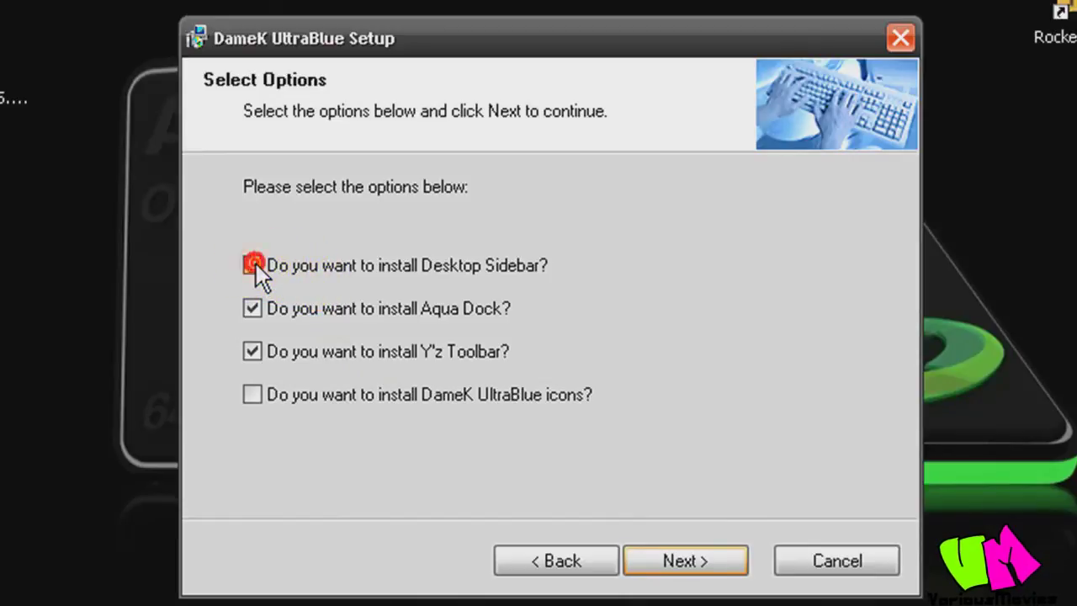
left_click(255, 352)
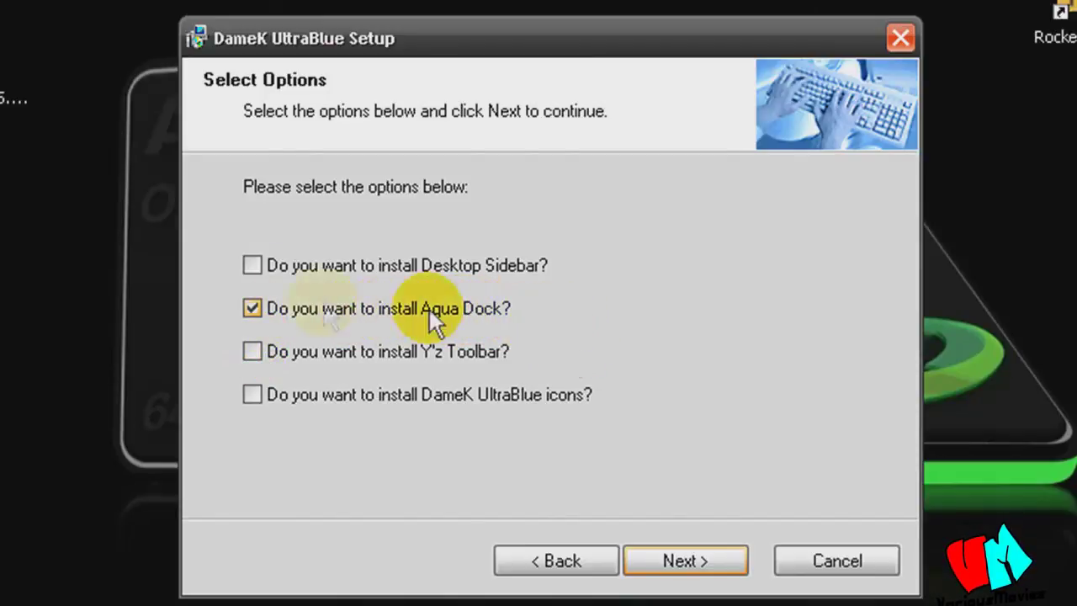
left_click(686, 561)
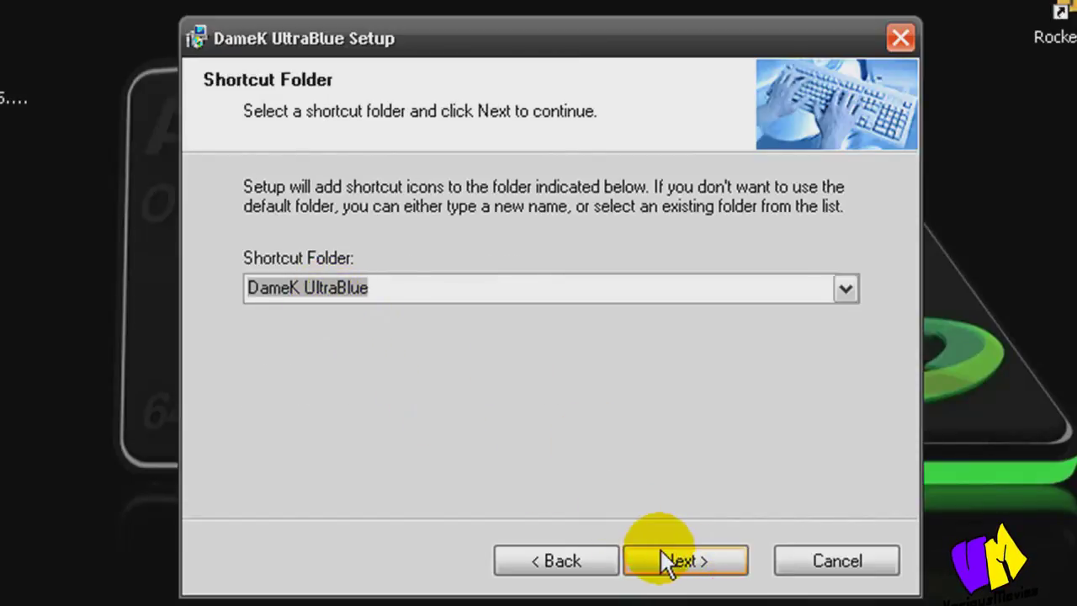
left_click(699, 569)
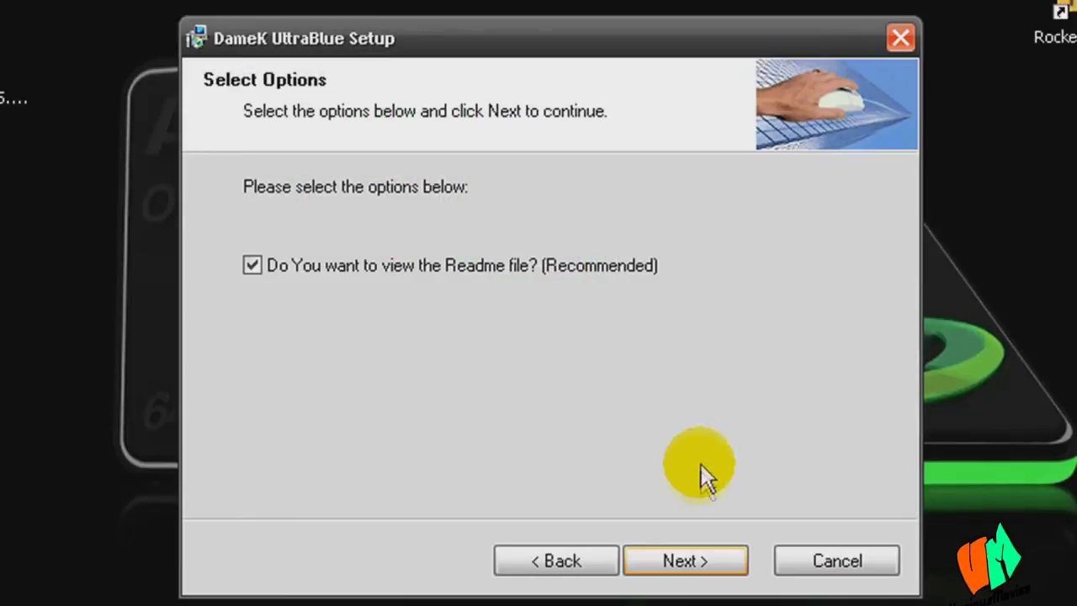
Leave the setup at the Readme option without opening the Readme file.
left_click(824, 574)
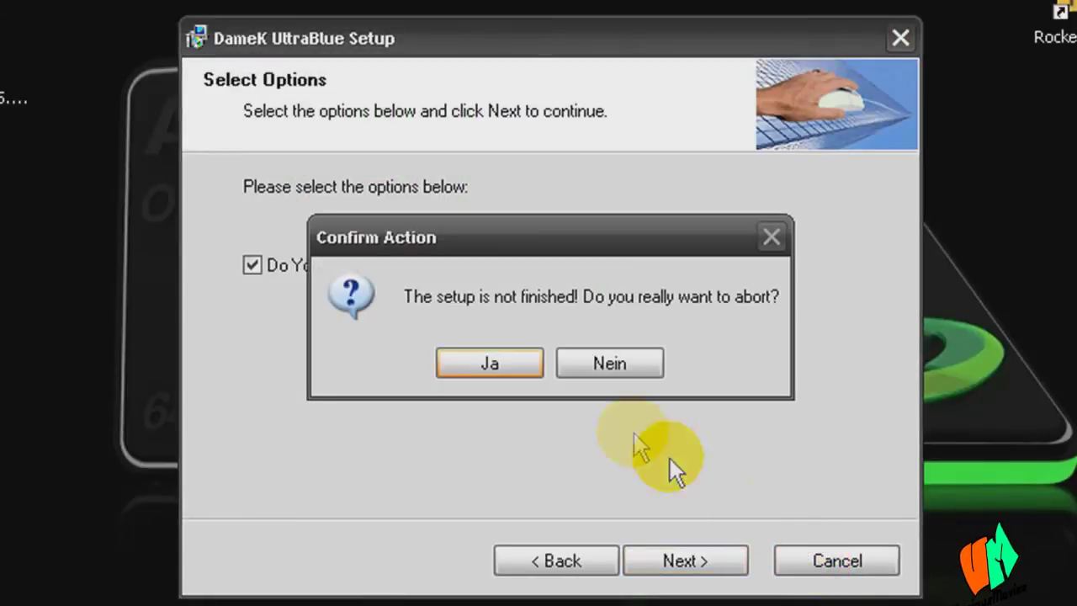
left_click(618, 367)
left_click(830, 558)
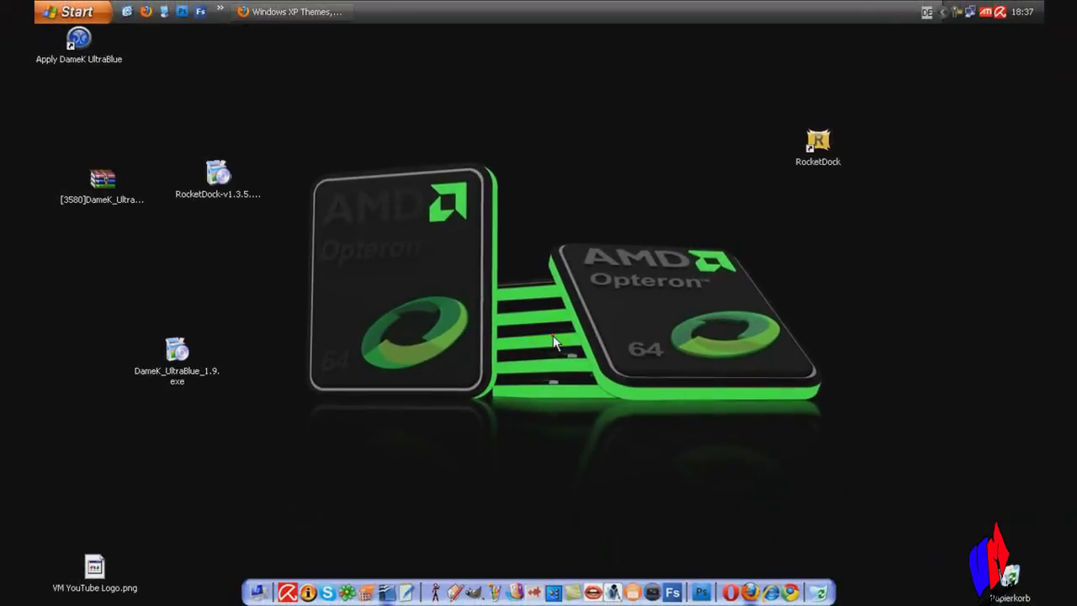
Move the archive next to the extracted installer and the Apply DameK UltraBlue shortcut to the middle of the desktop.
left_click_drag(91, 175, 85, 345)
left_click_drag(78, 40, 575, 192)
left_click(710, 175)
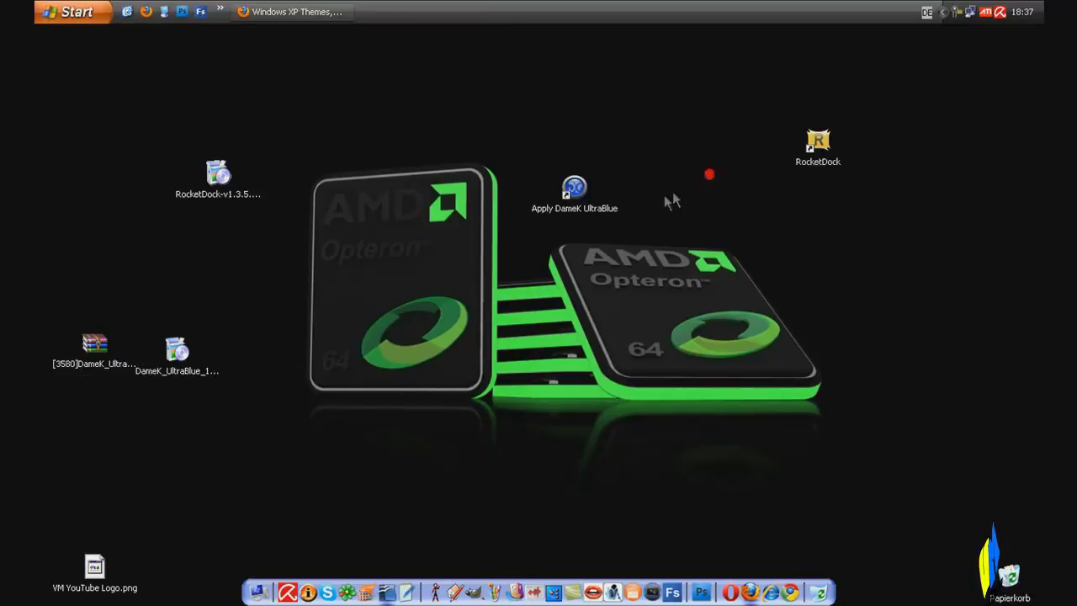
Launch Apply DameK UltraBlue and apply the DameK UltraBlue design with the DameK window style and UltraBlue colour scheme.
double_click(575, 188)
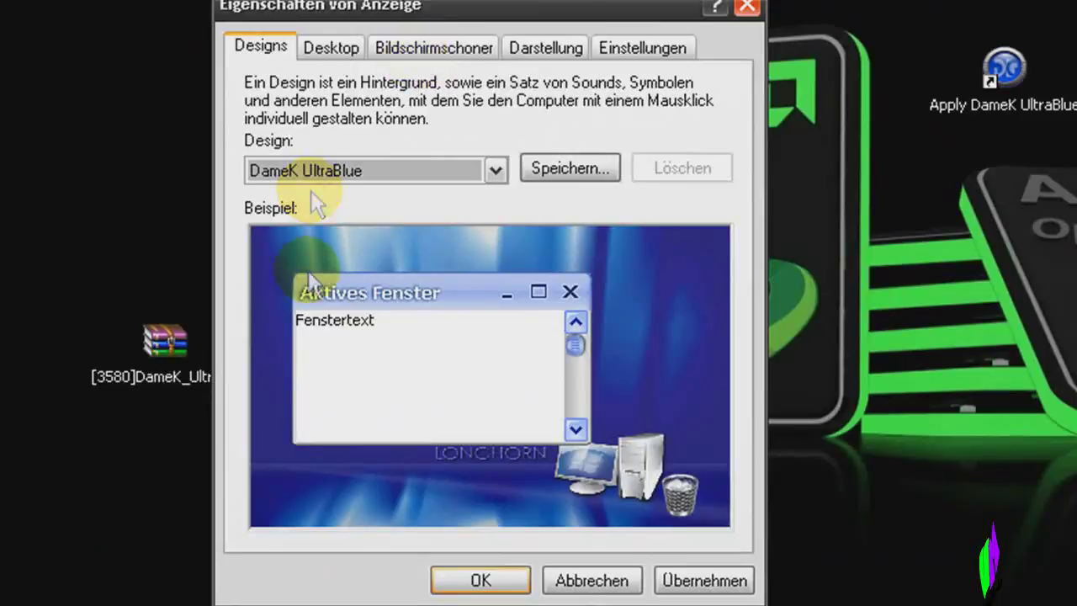
left_click(324, 48)
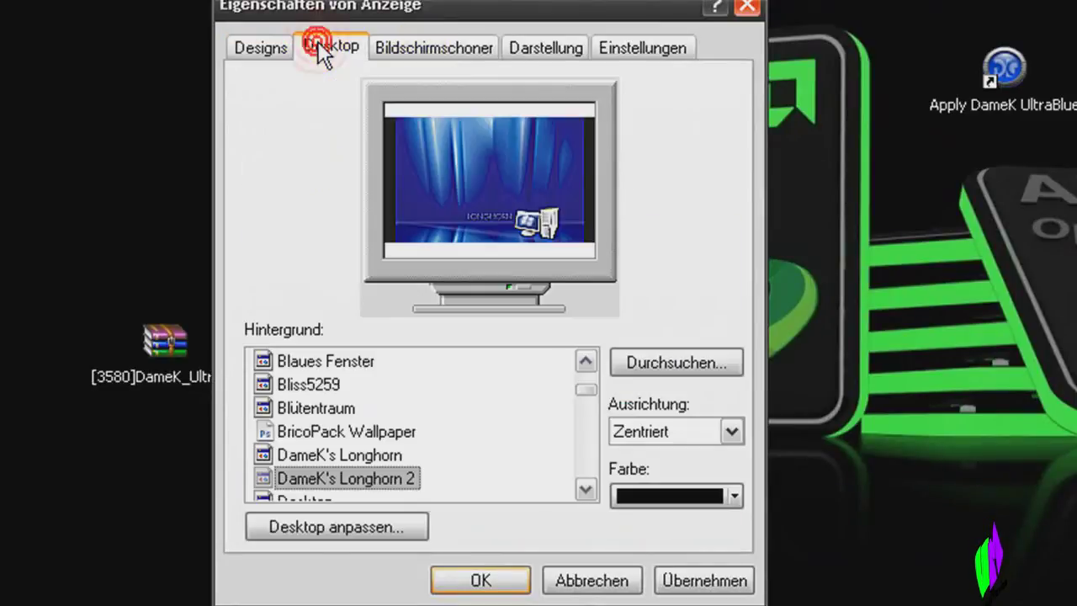
left_click(271, 48)
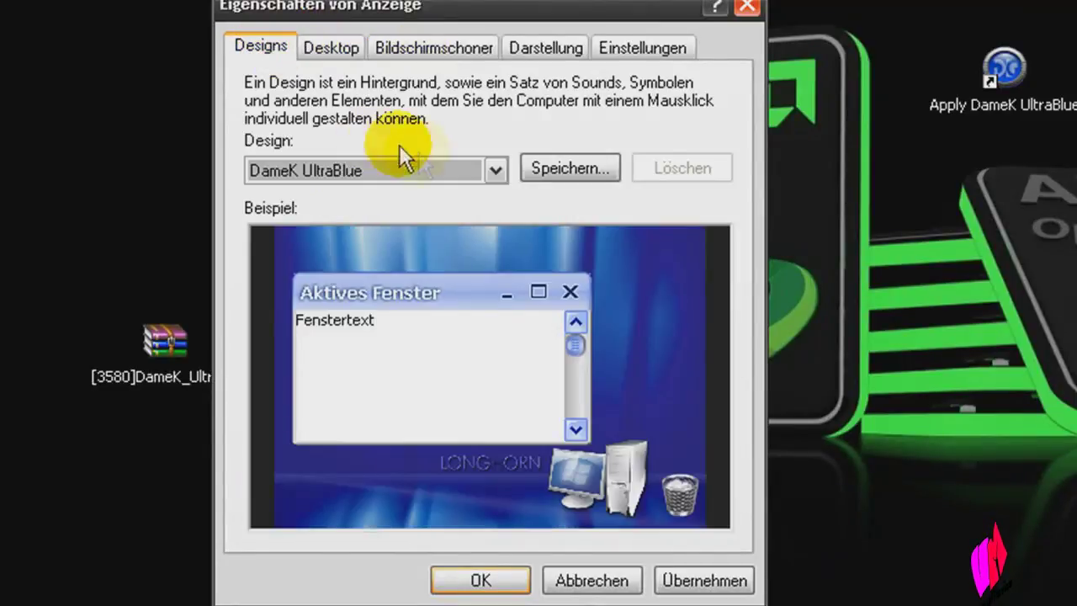
left_click(357, 173)
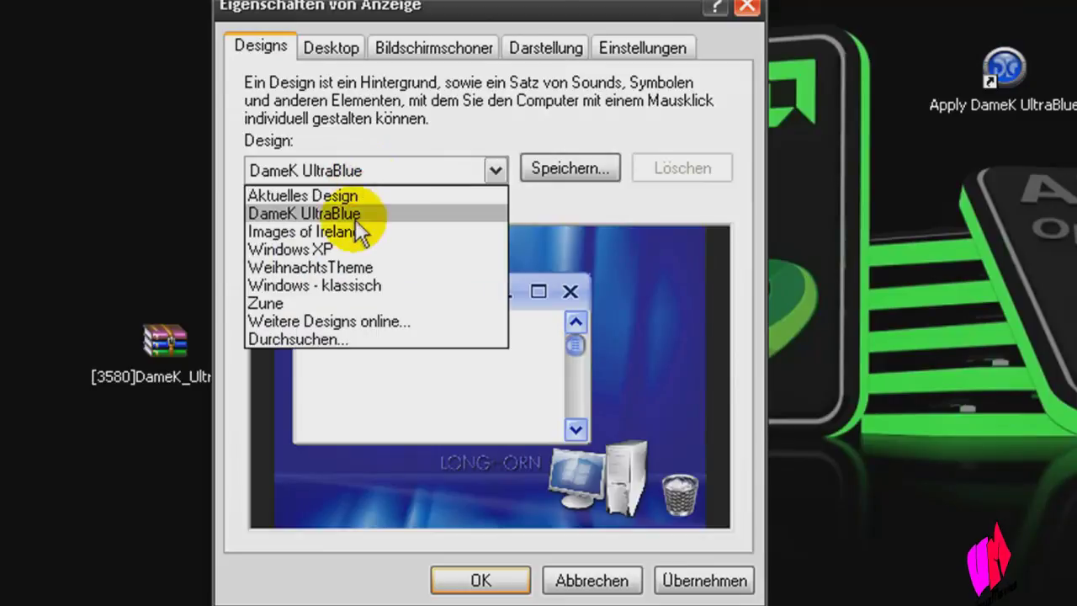
left_click(348, 213)
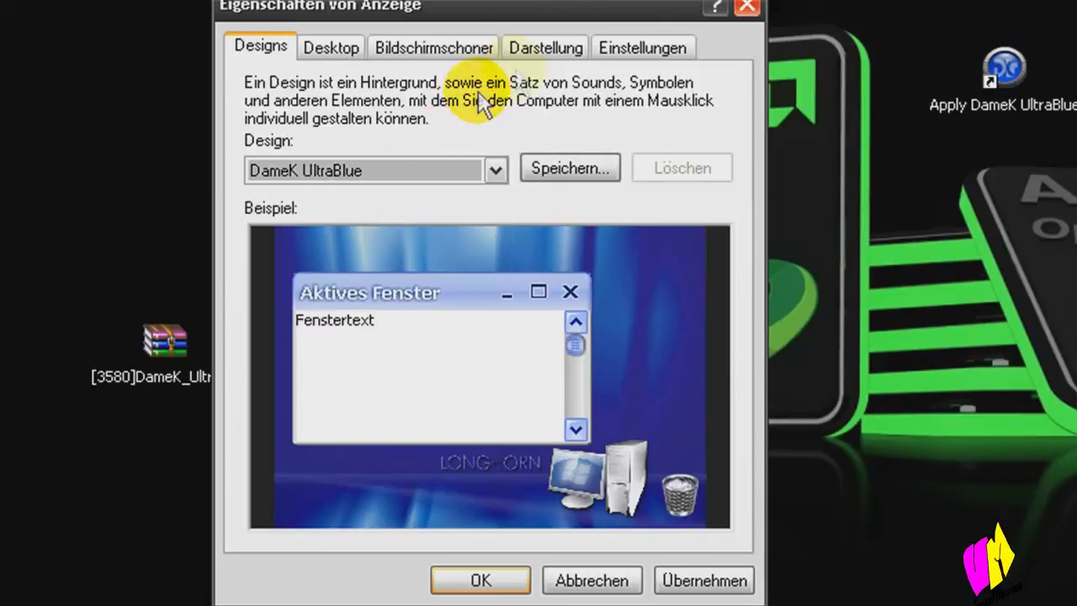
left_click(525, 52)
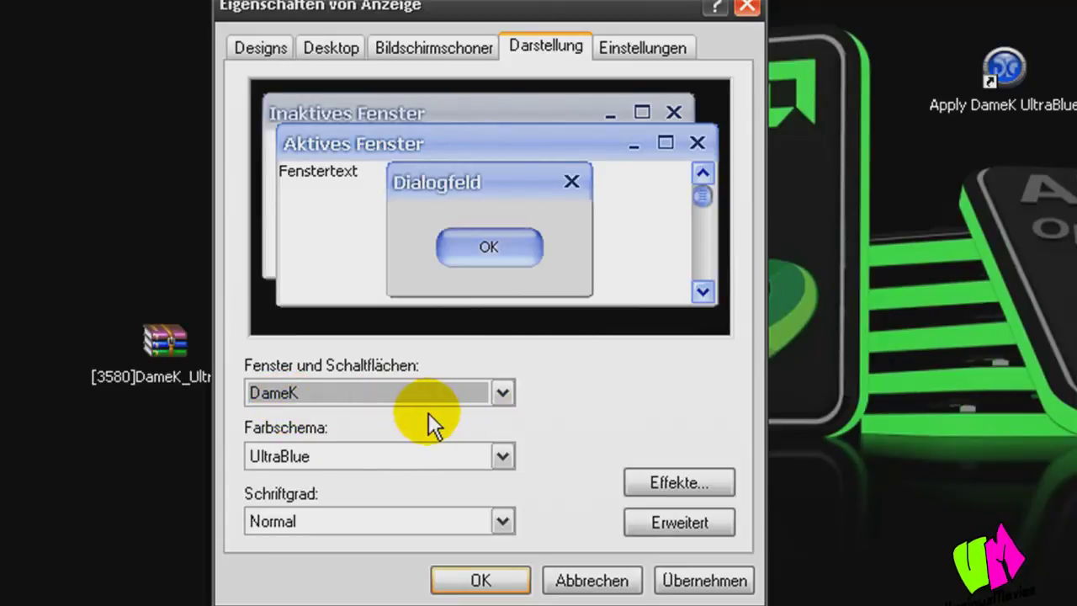
left_click(712, 581)
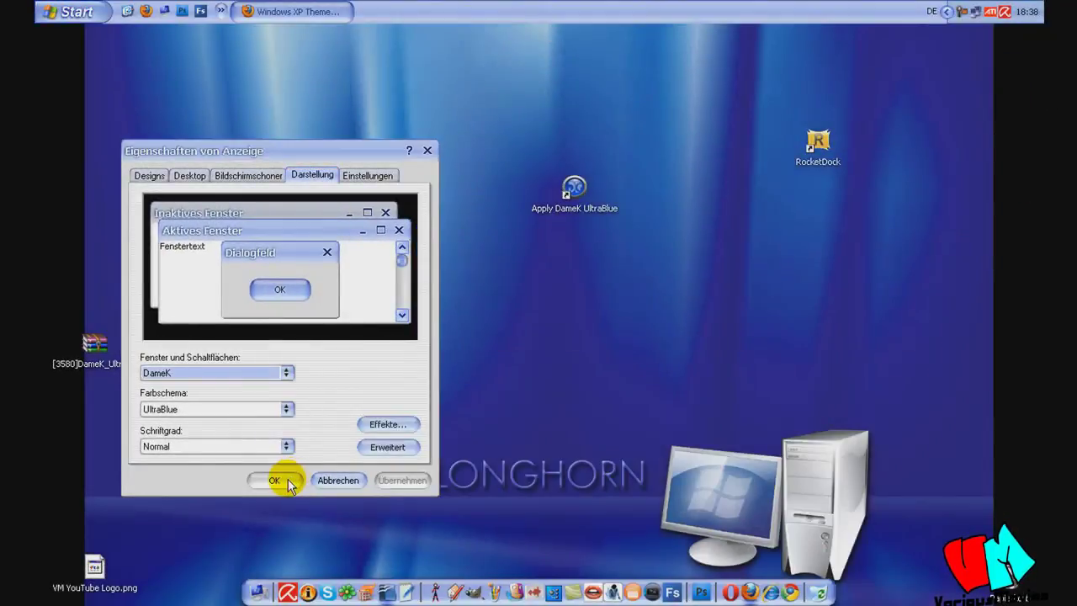
left_click(274, 481)
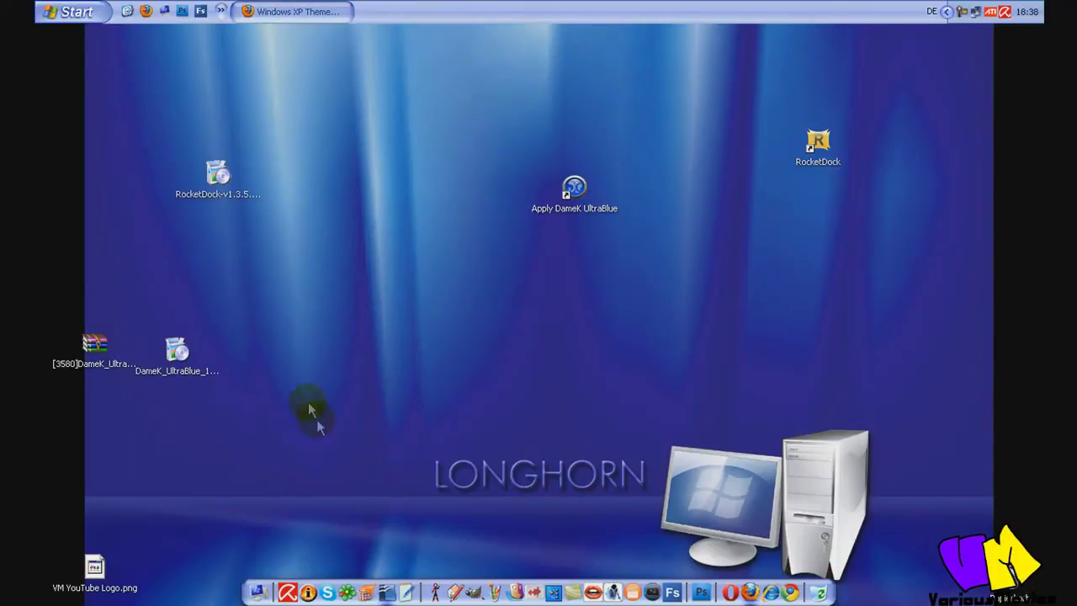
Inspect the Start menu in the DameK UltraBlue style and close it again.
left_click(75, 13)
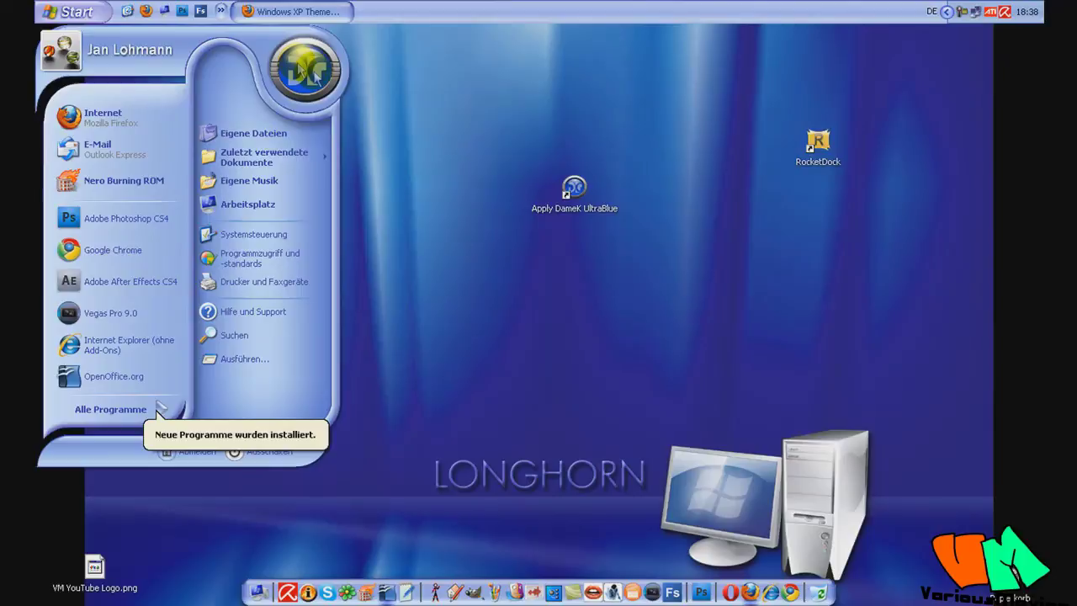
left_click(486, 108)
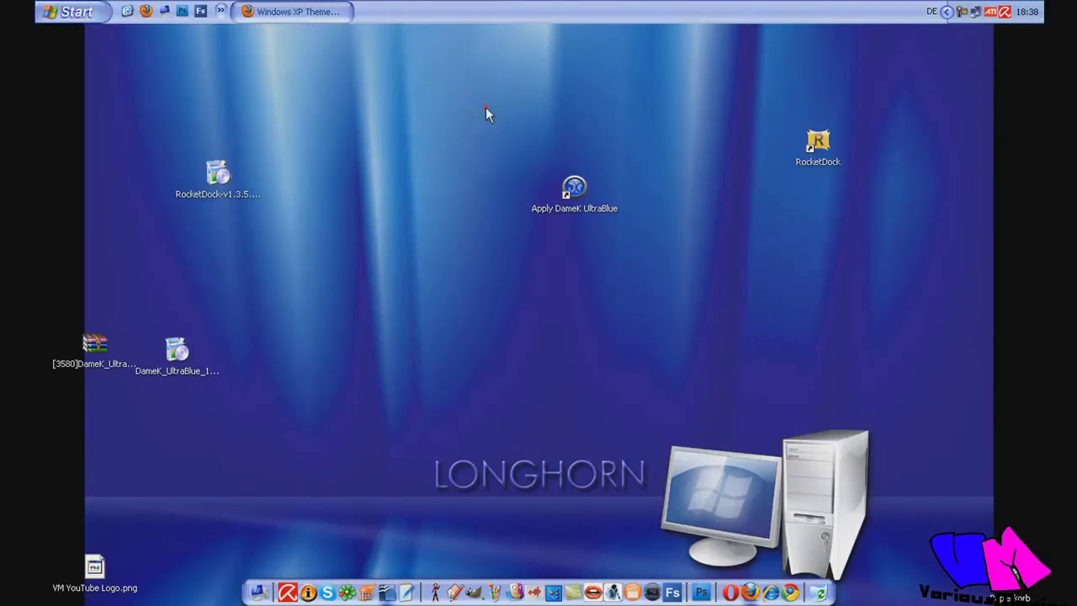
Switch the Windows design to Zune in the display properties and apply it.
right_click(401, 286)
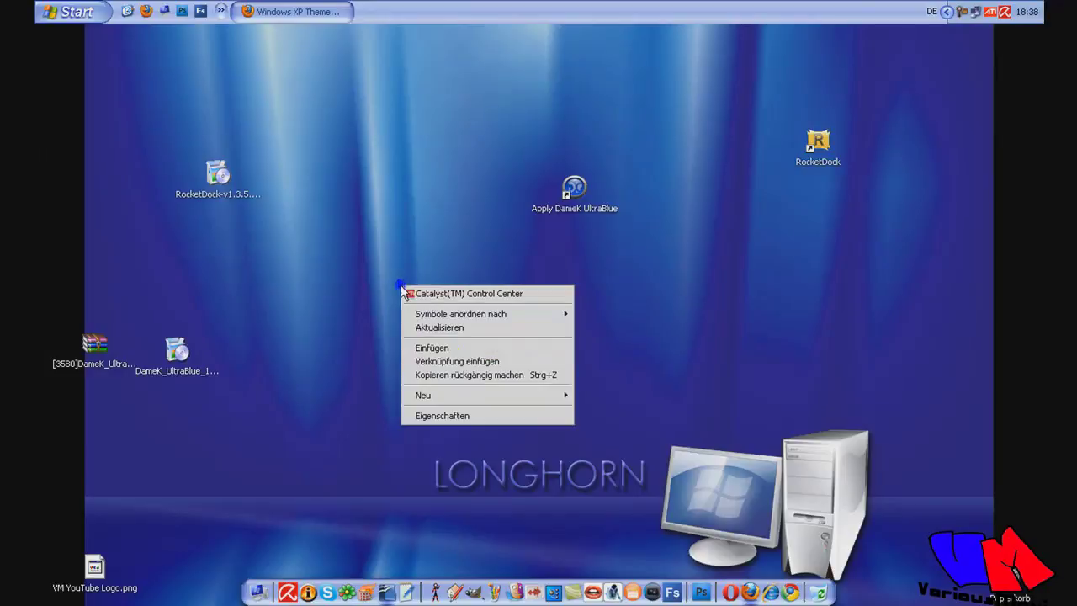
left_click(471, 413)
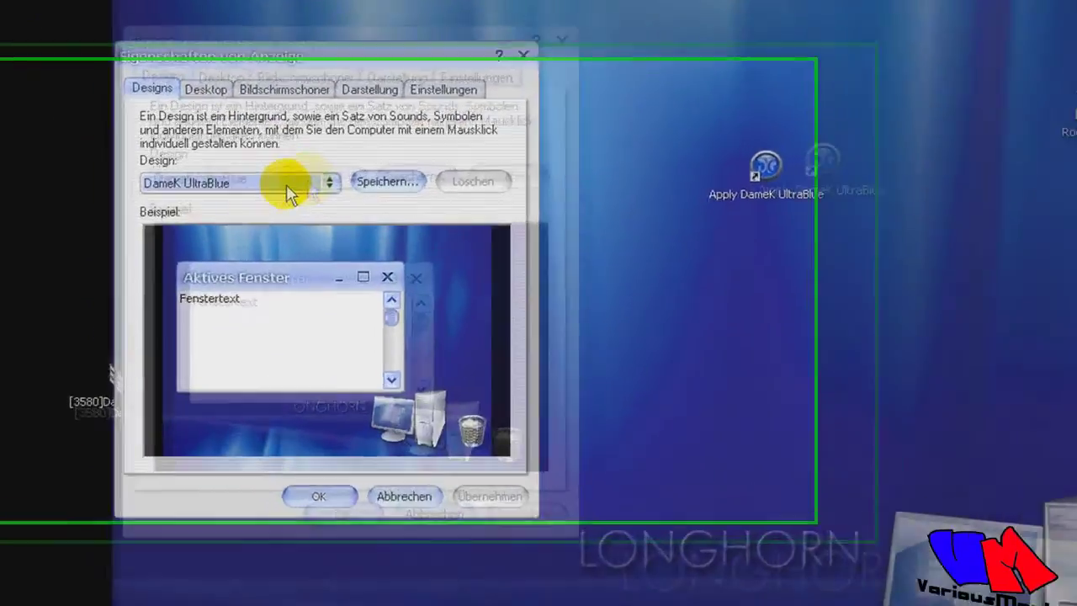
left_click(215, 202)
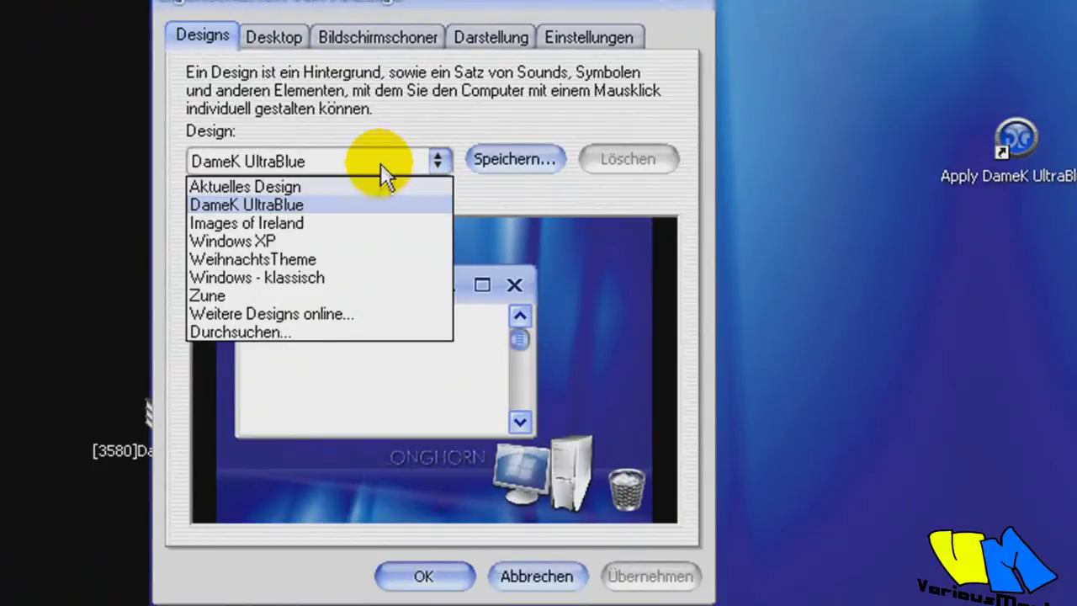
left_click(335, 291)
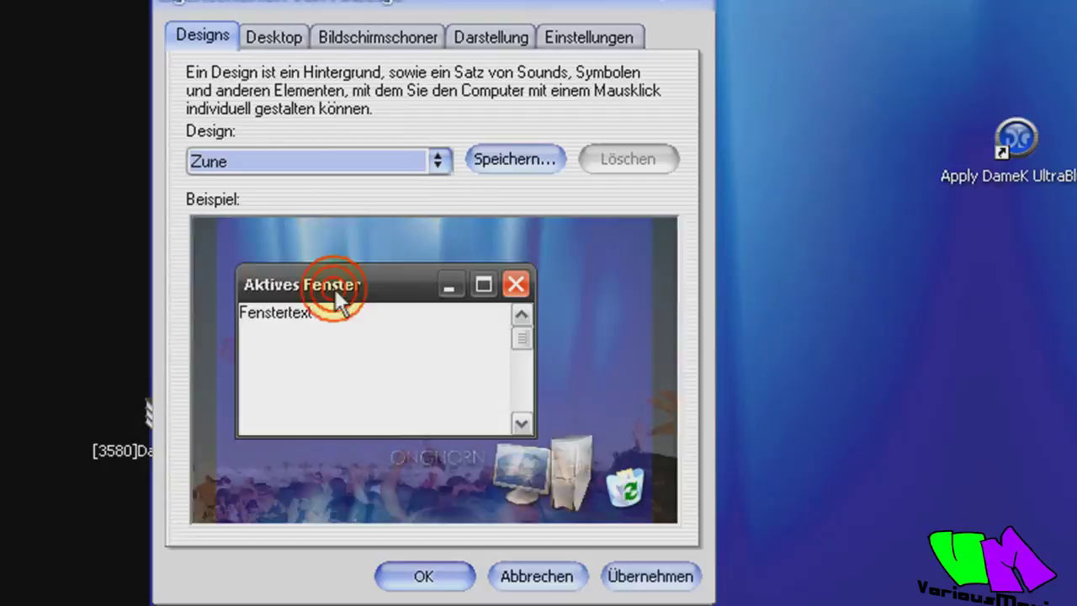
left_click(661, 579)
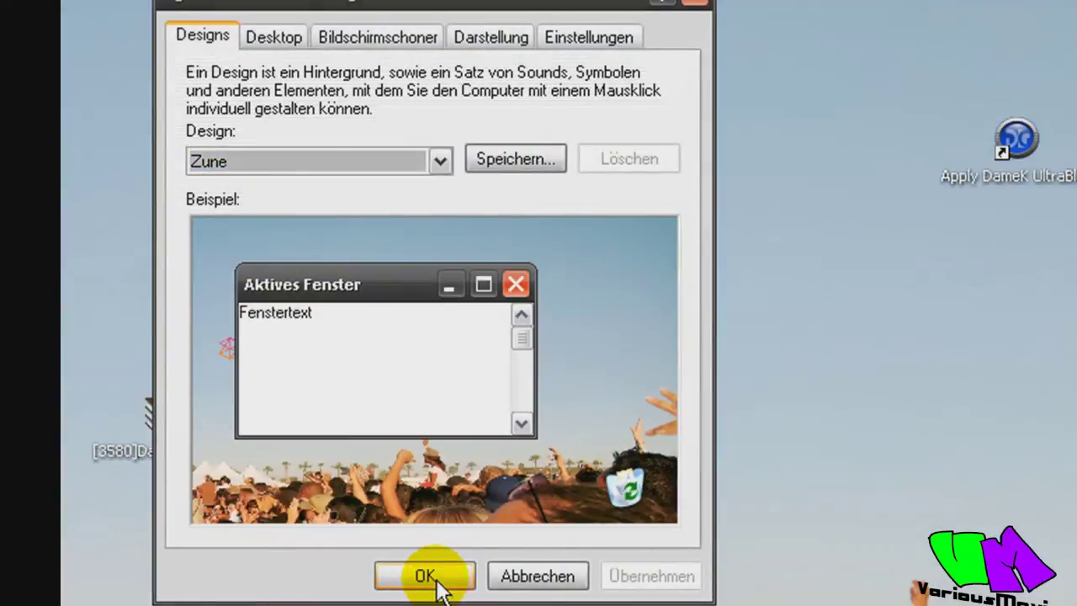
left_click(430, 577)
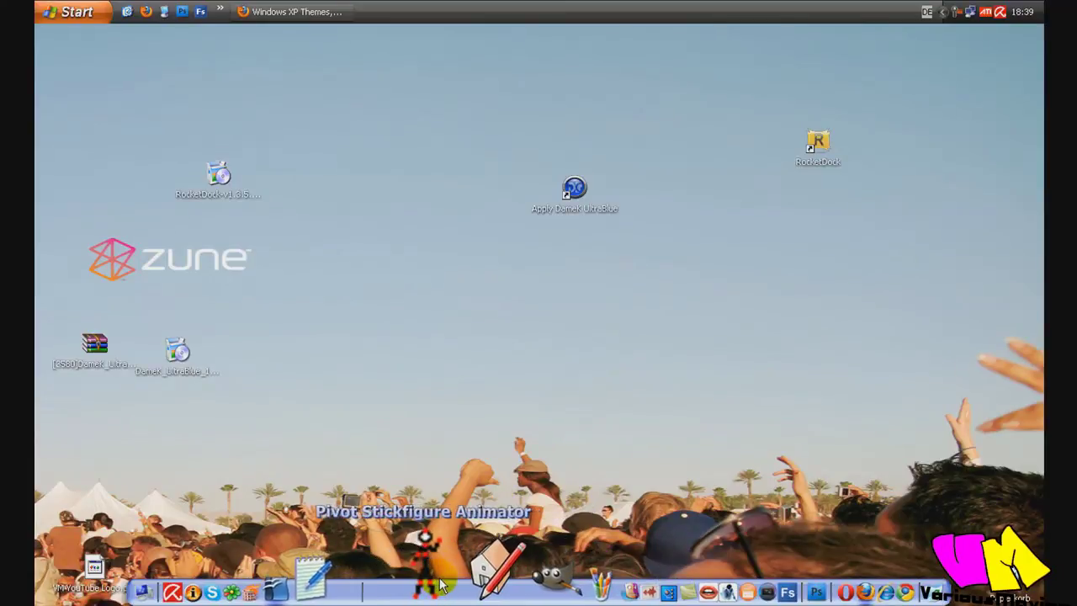
Remove Pivot Stickfigure Animator from the dock, and add the RocketDock desktop shortcut to the dock before taking it off again.
left_click_drag(435, 586, 430, 452)
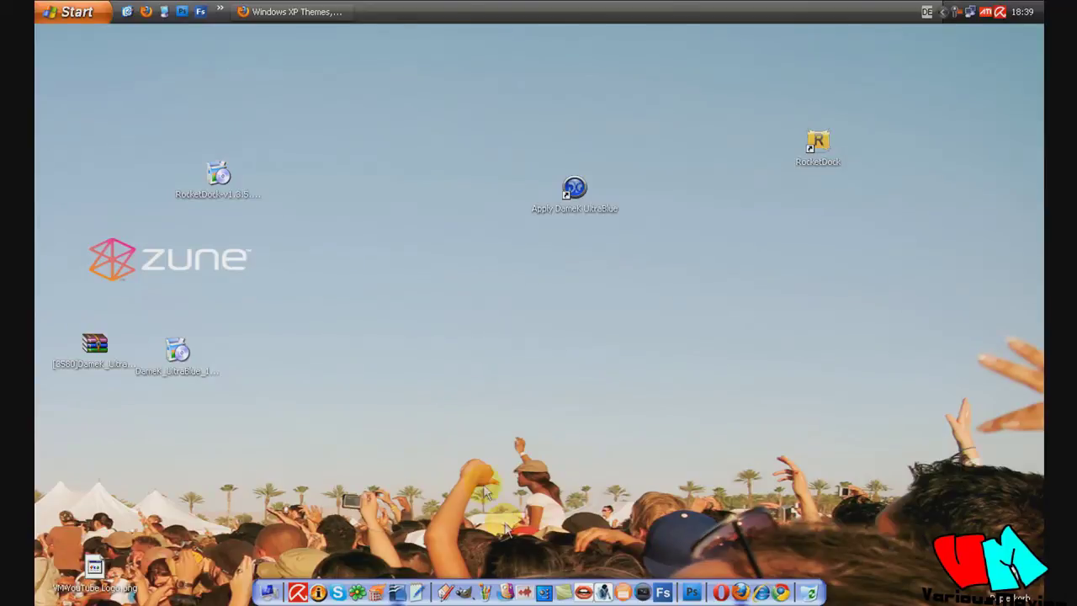
left_click_drag(825, 150, 436, 589)
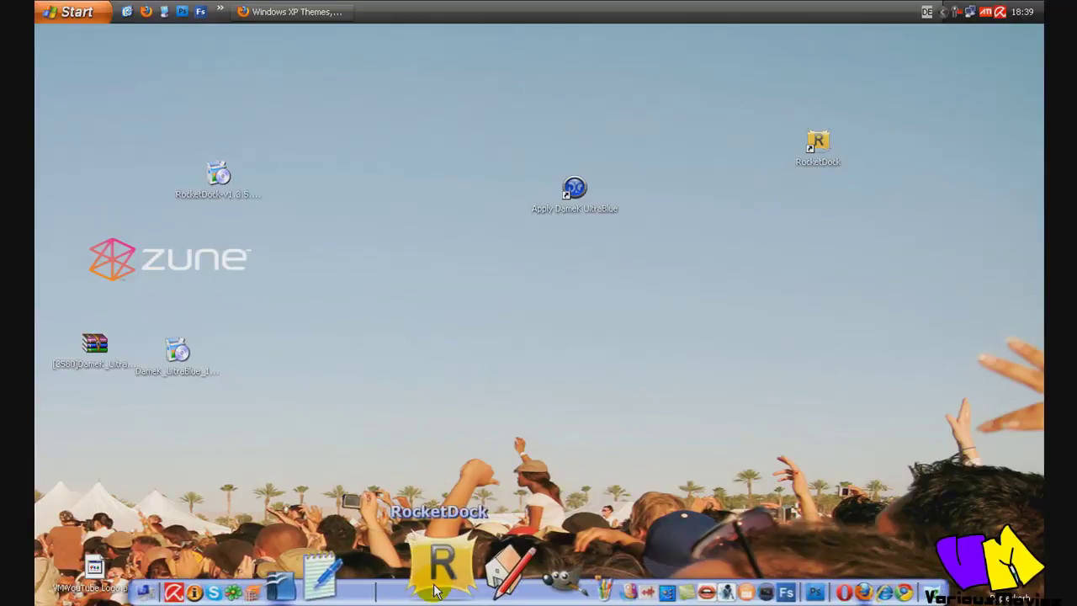
left_click_drag(440, 573, 443, 435)
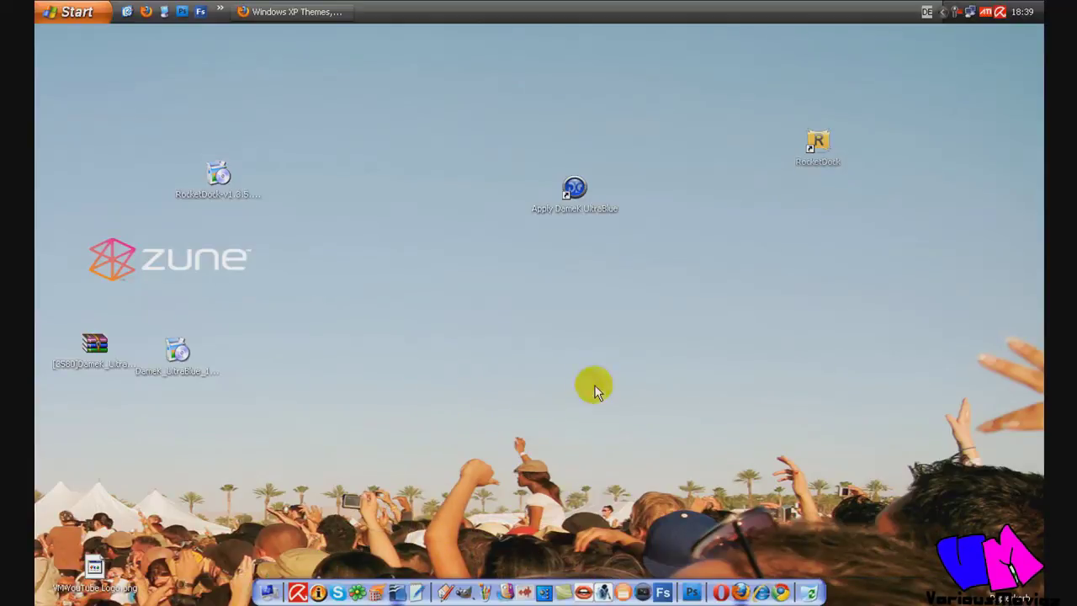